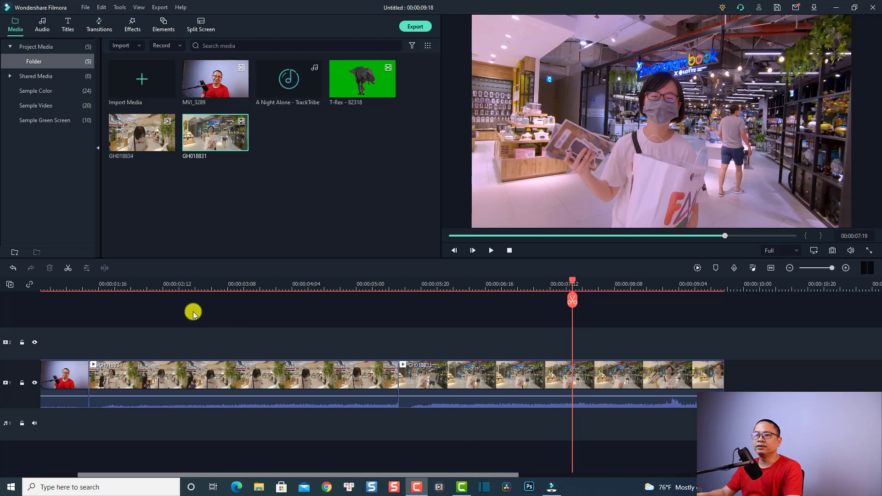
Select all the clips on the video track and delete them to empty the timeline
click(182, 290)
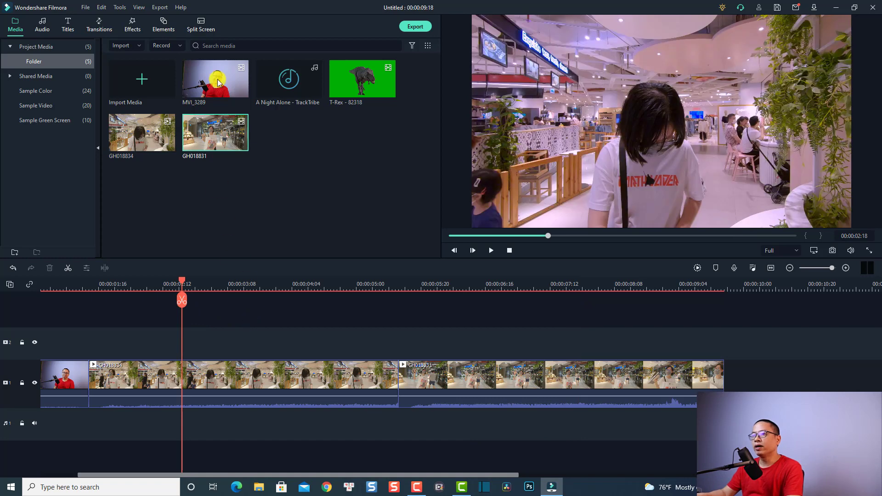
drag(440, 339, 116, 422)
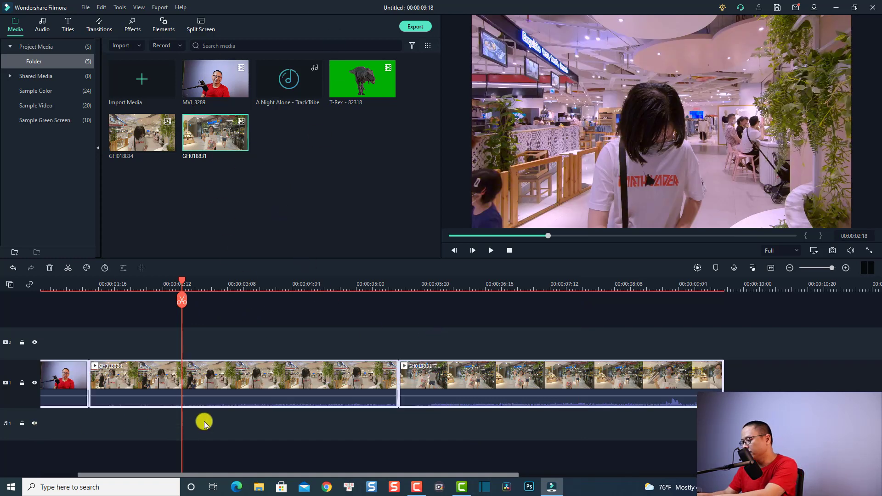
key(Delete)
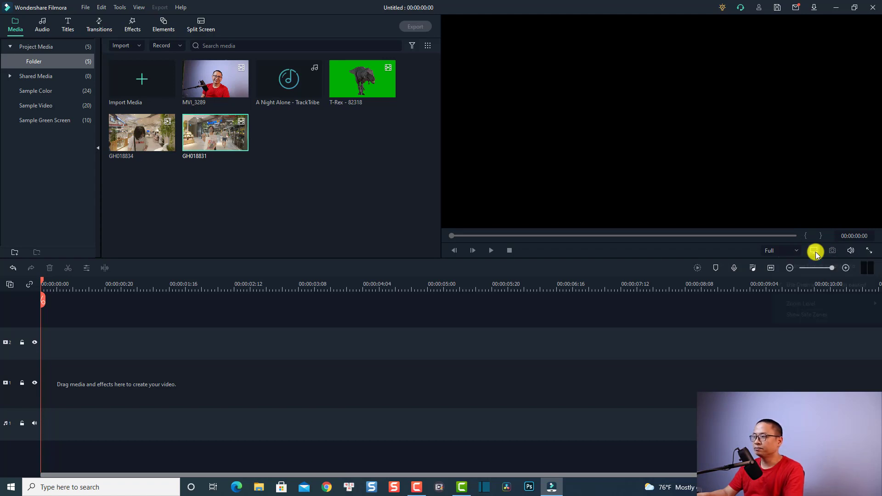
Set the project's aspect ratio to 16:9 (Widescreen) and its resolution to 1920 x 1080 (Full HD)
click(815, 252)
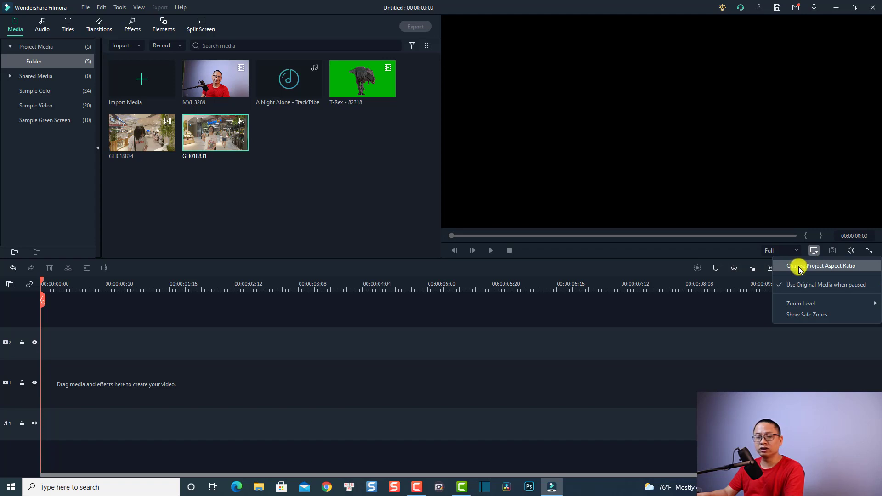
click(799, 266)
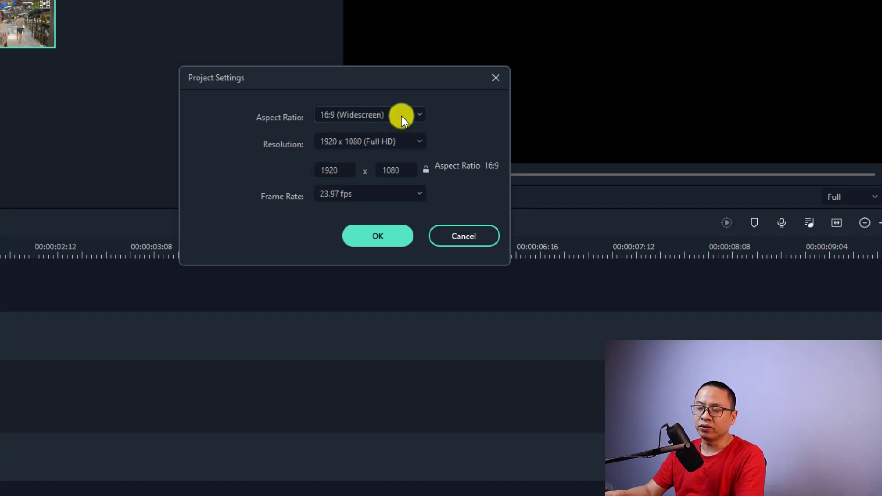
click(417, 114)
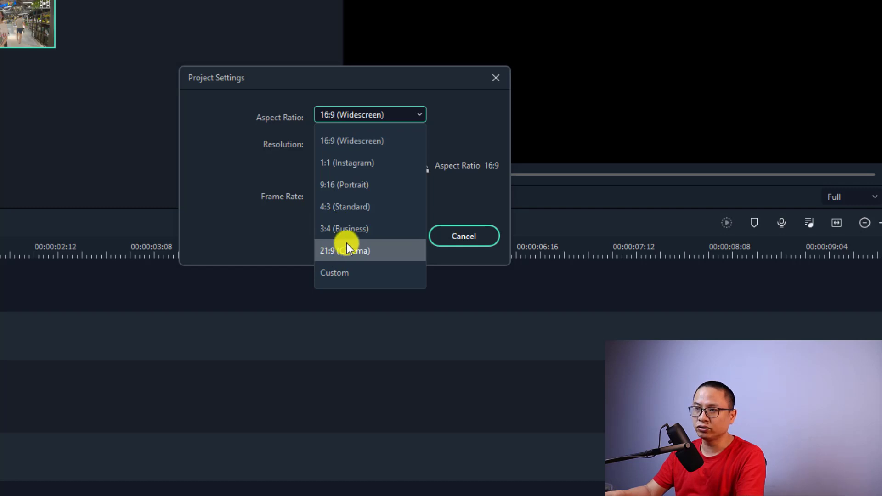
click(340, 140)
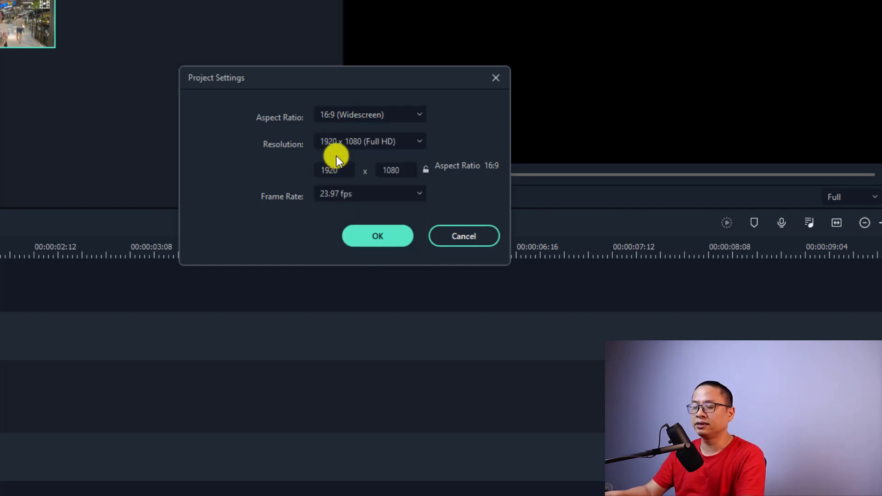
click(417, 142)
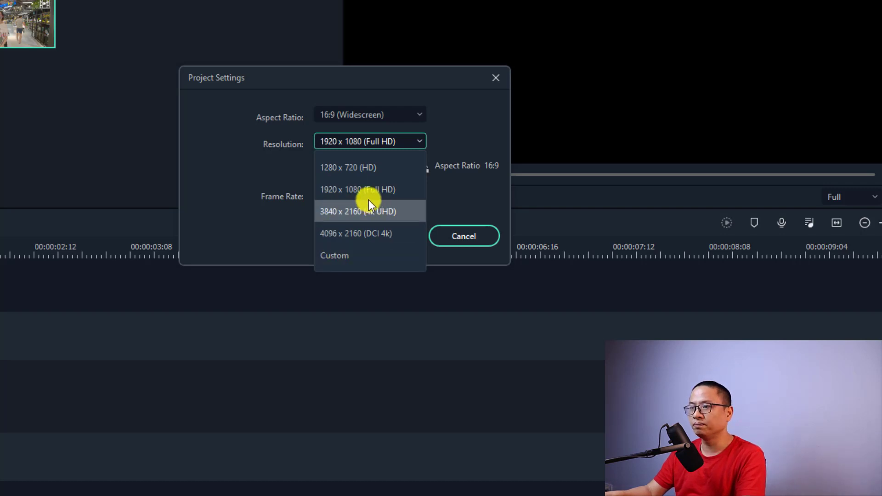
click(334, 190)
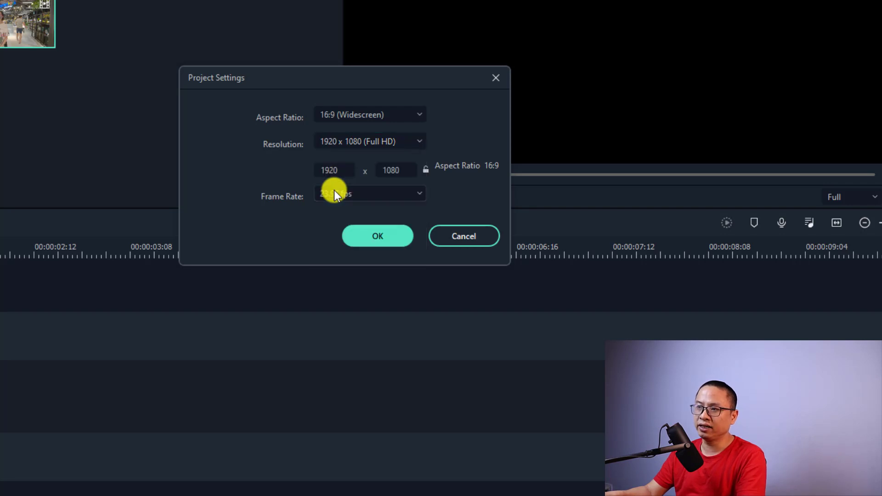
Set the project frame rate to 24 fps and apply the project settings
click(360, 192)
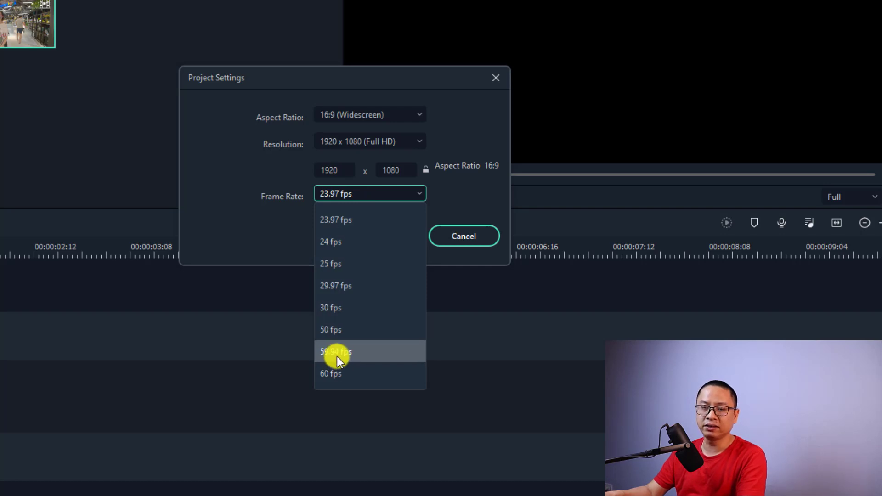
click(333, 242)
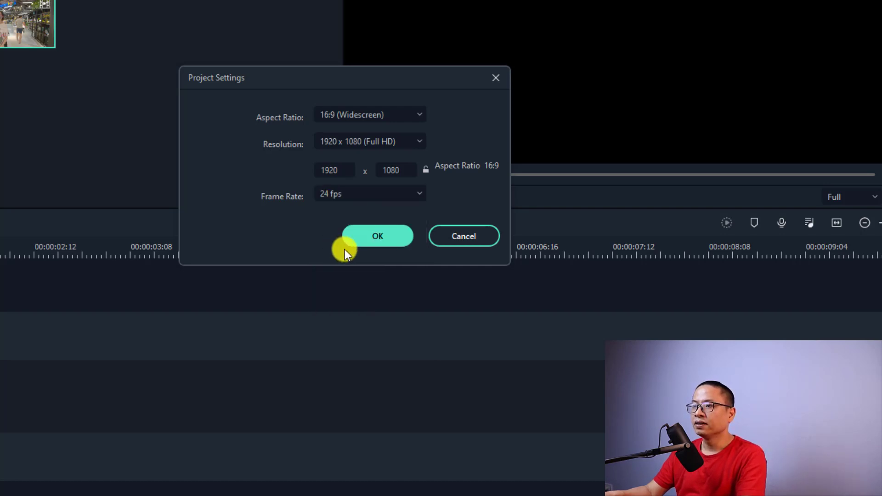
click(381, 236)
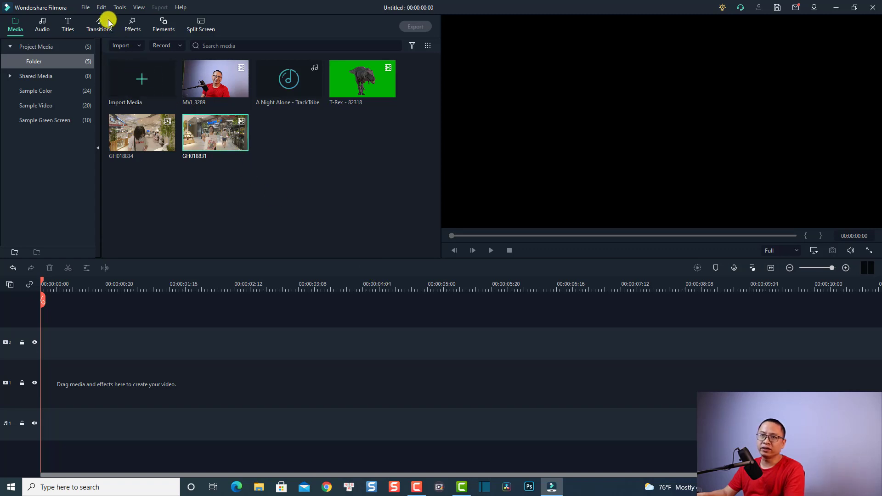
Reopen the project settings to review the aspect ratio, resolution and frame rate, and close them
click(85, 8)
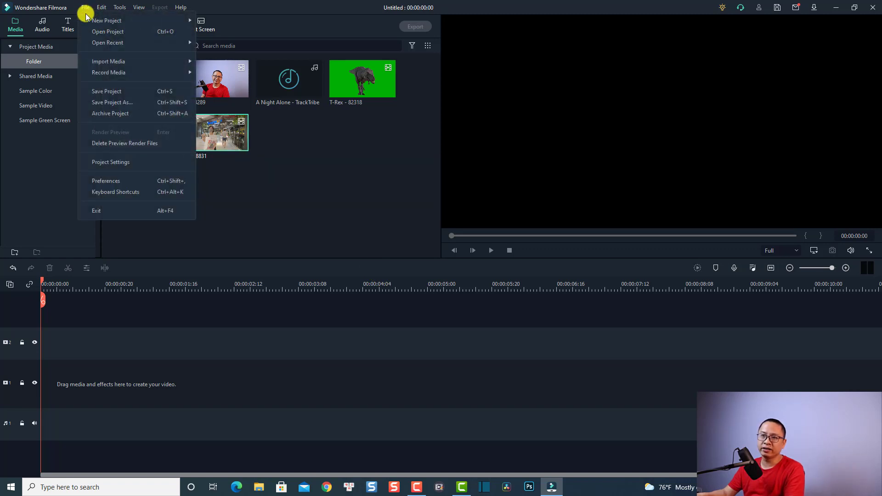
click(111, 165)
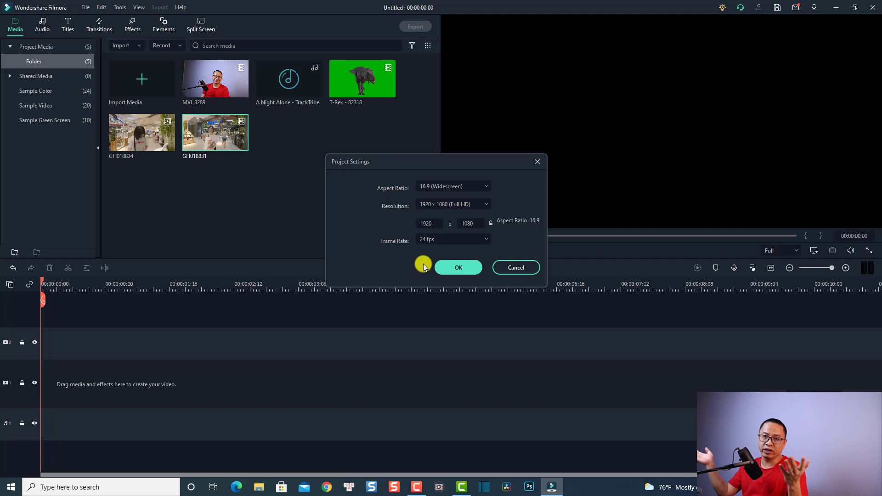
click(439, 267)
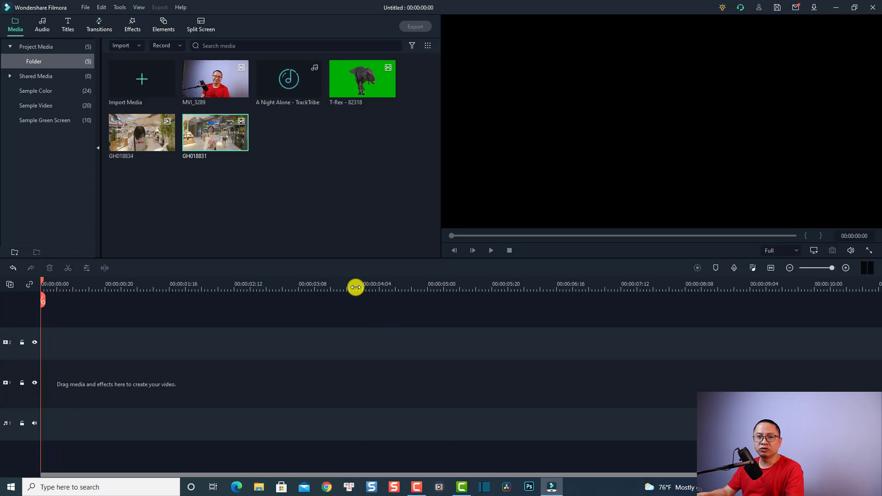
In the save preferences, have the project backed up automatically every 1 minute
click(86, 8)
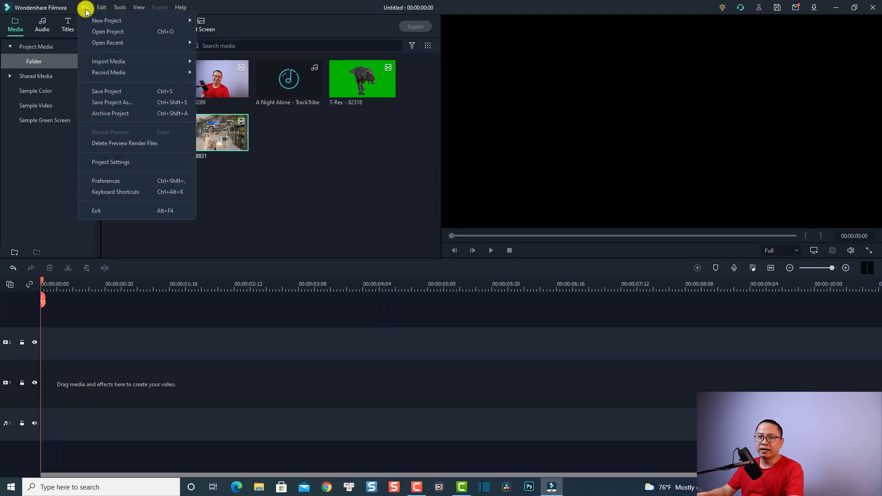
click(120, 183)
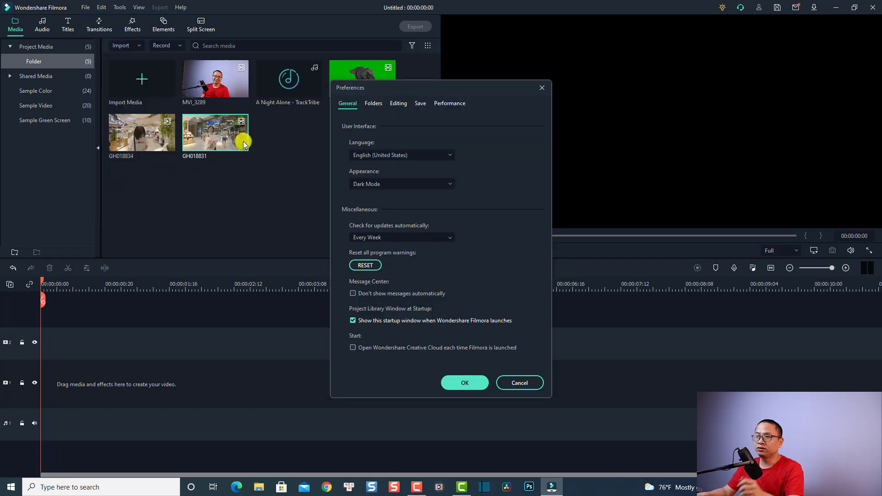
click(419, 104)
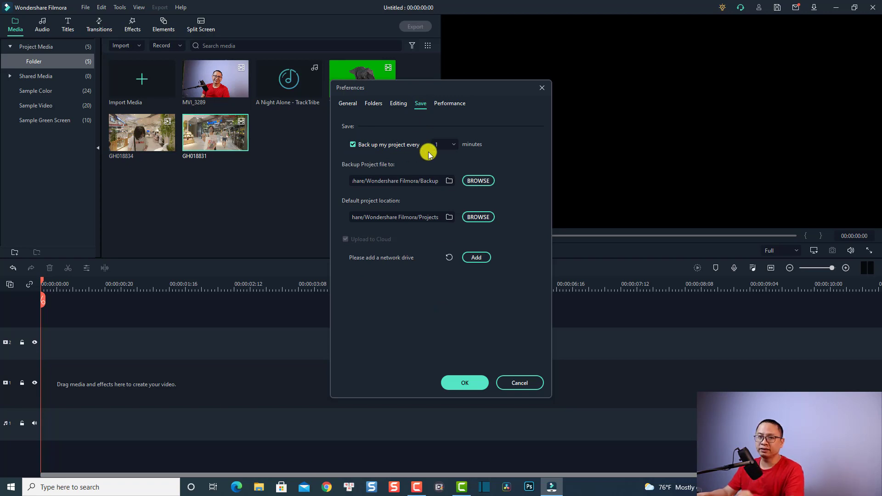
click(352, 145)
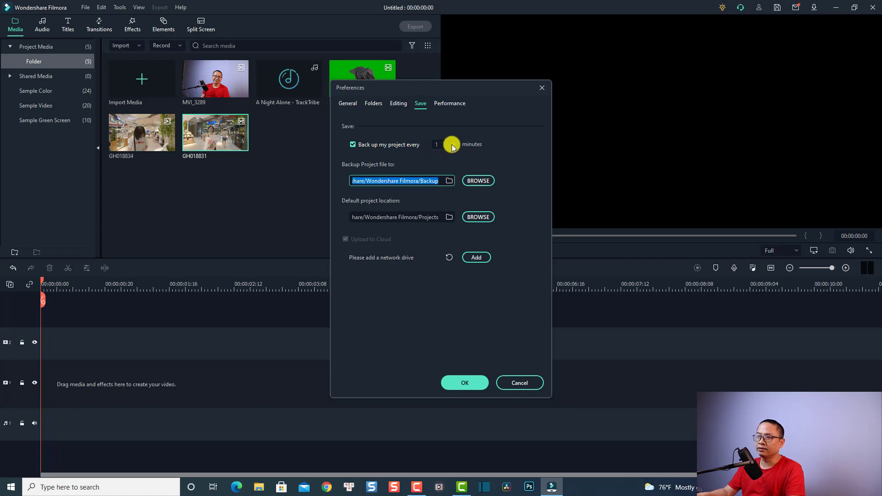
click(450, 145)
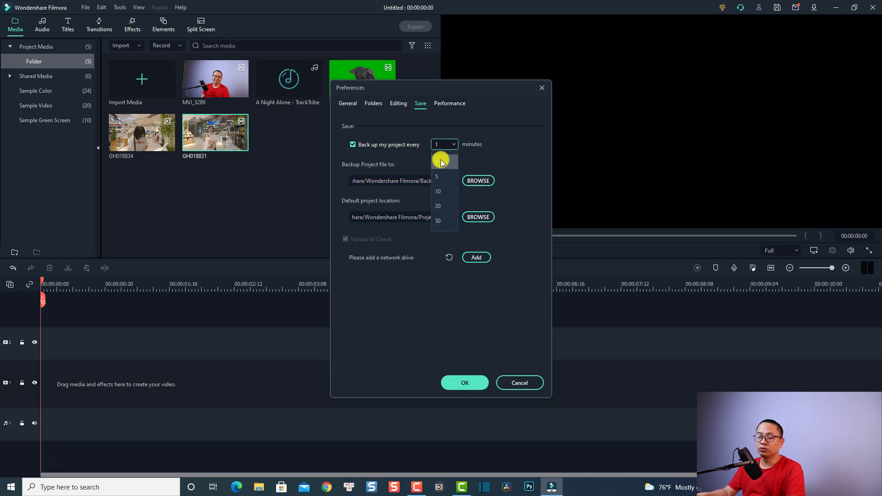
click(441, 162)
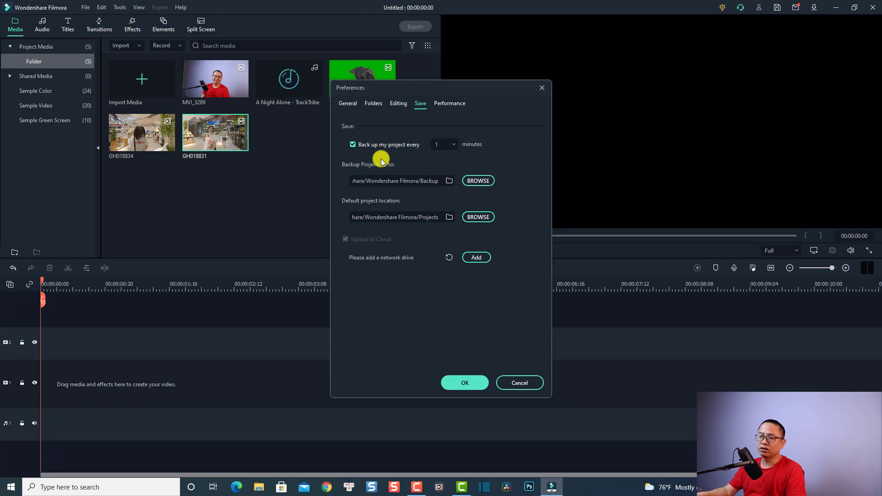
Browse to Local Disk (D:) as an alternative location for the project backup files
click(449, 181)
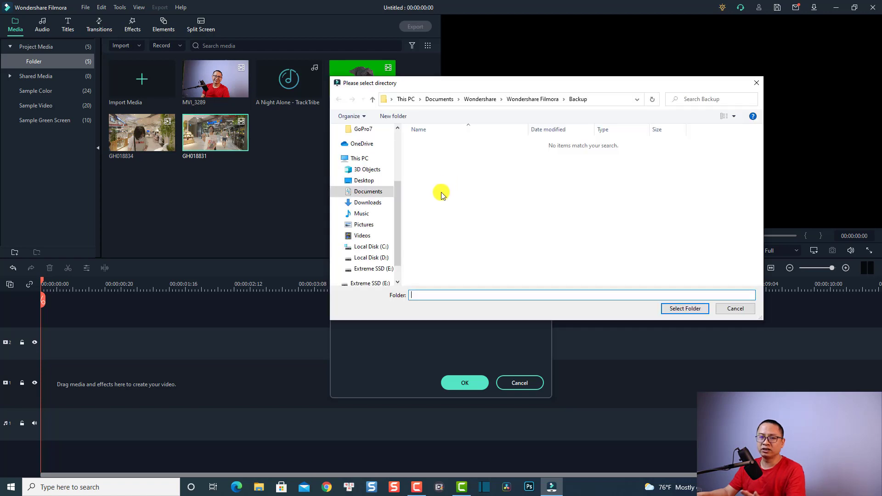
click(371, 258)
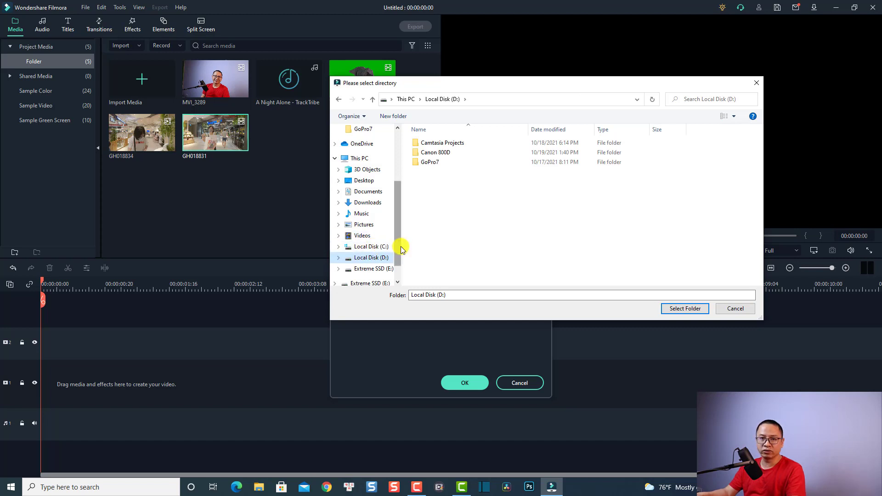
right_click(474, 203)
mouse_move(426, 278)
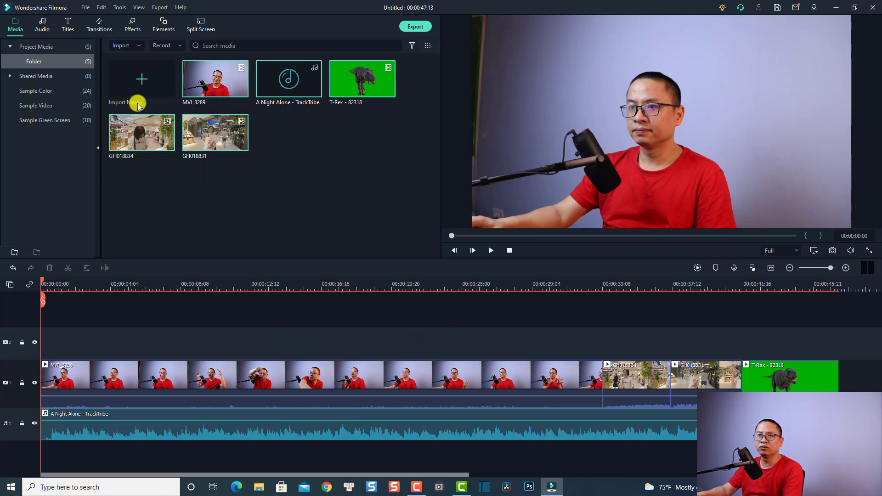
Archive the project to the Desktop as "project number 1" in the .wfpbundle format
click(87, 8)
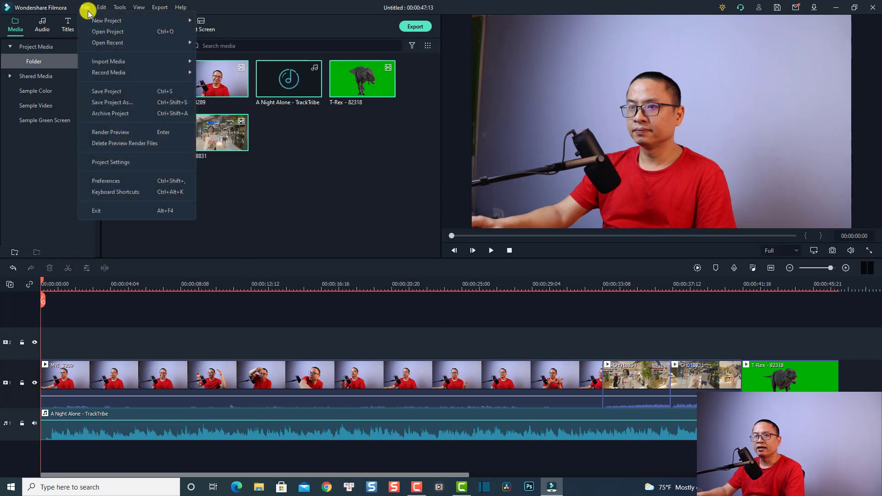
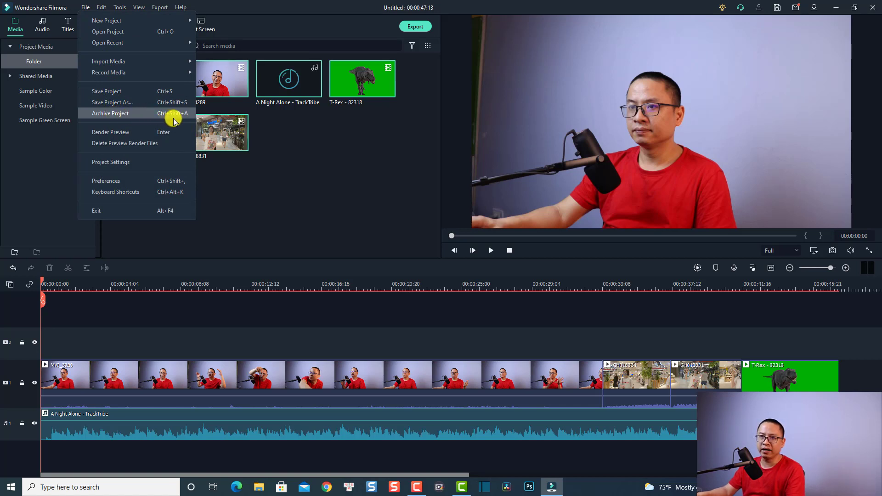
click(110, 114)
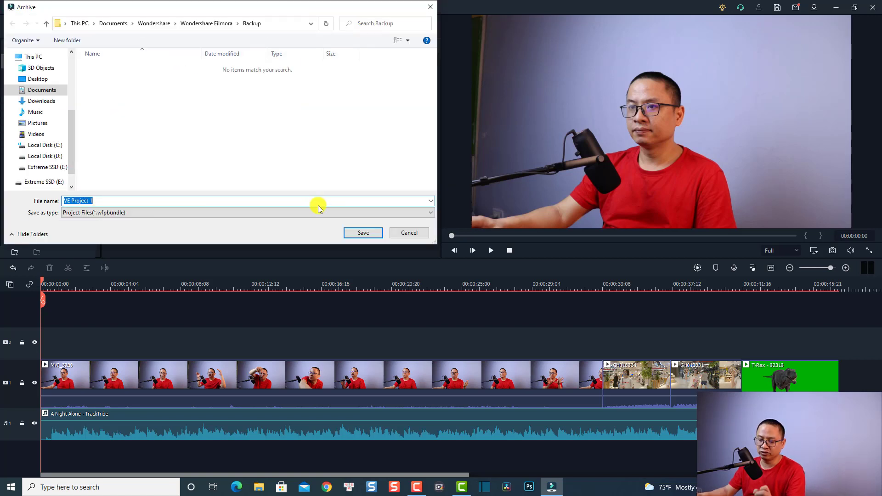
text(project number)
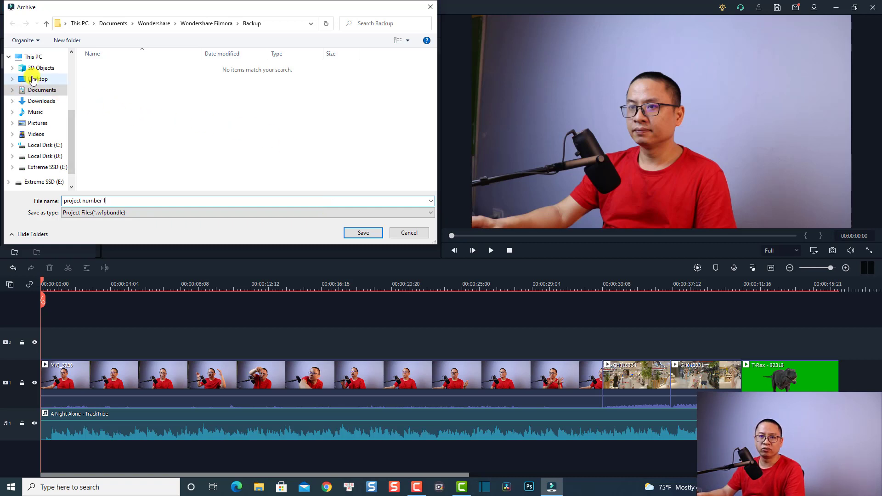
click(33, 80)
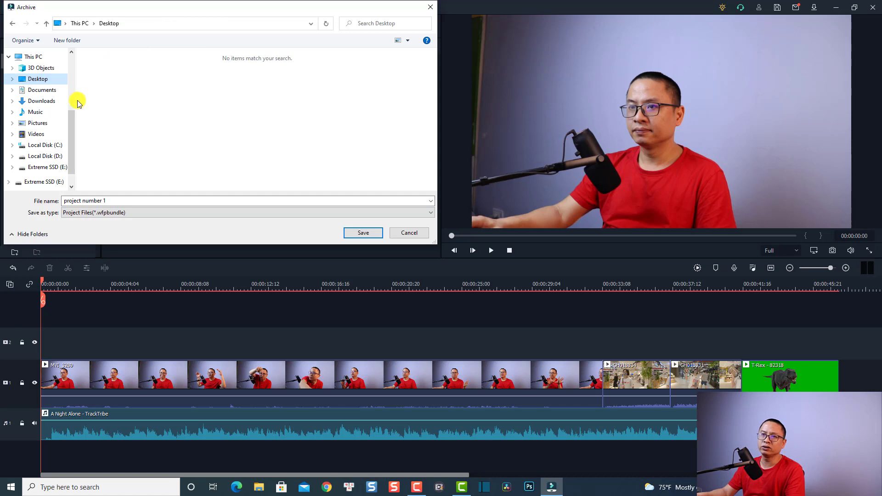
click(362, 233)
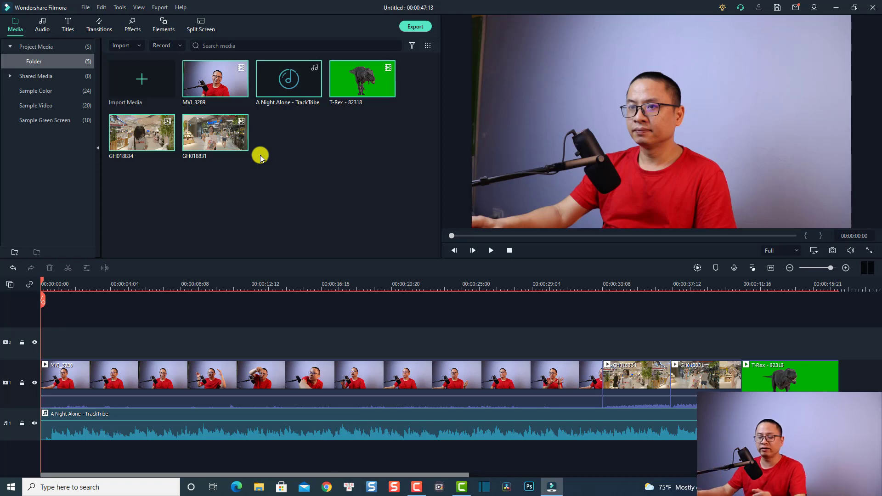
Show the Windows desktop and check the type and size of the "project number 1" archive in its properties
key(super+d)
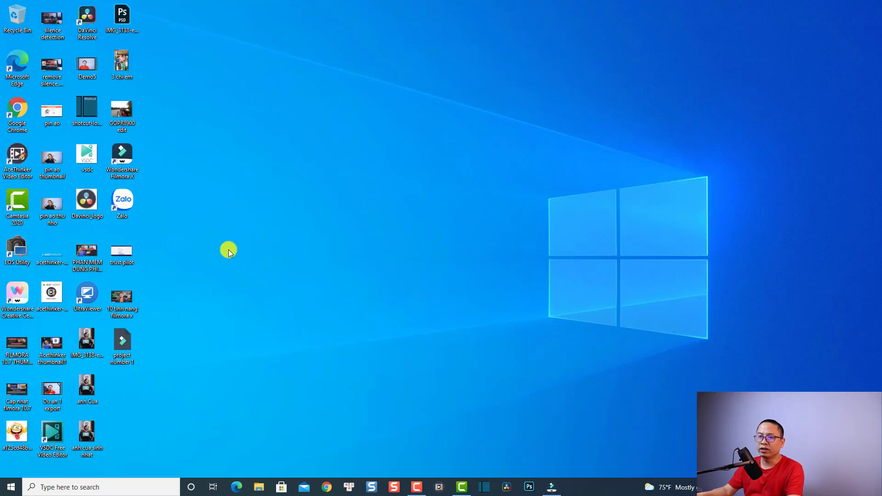
right_click(124, 348)
click(28, 340)
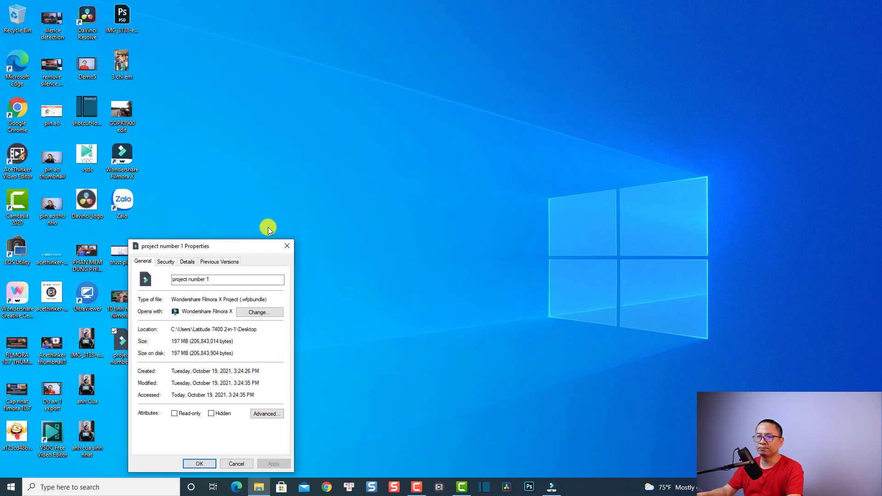
drag(232, 246, 423, 122)
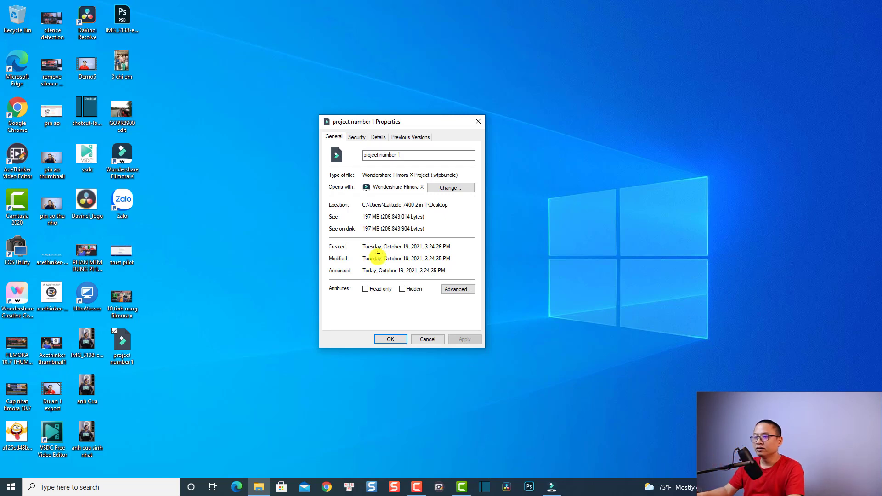
click(384, 340)
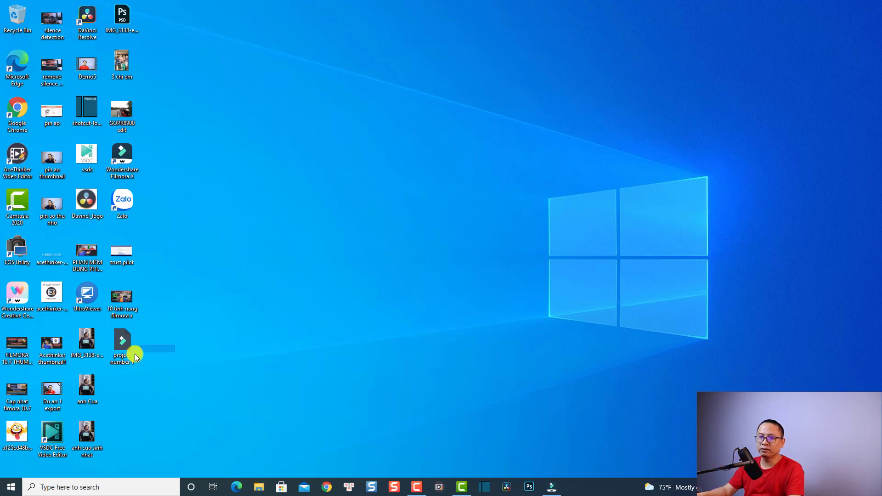
right_click(113, 352)
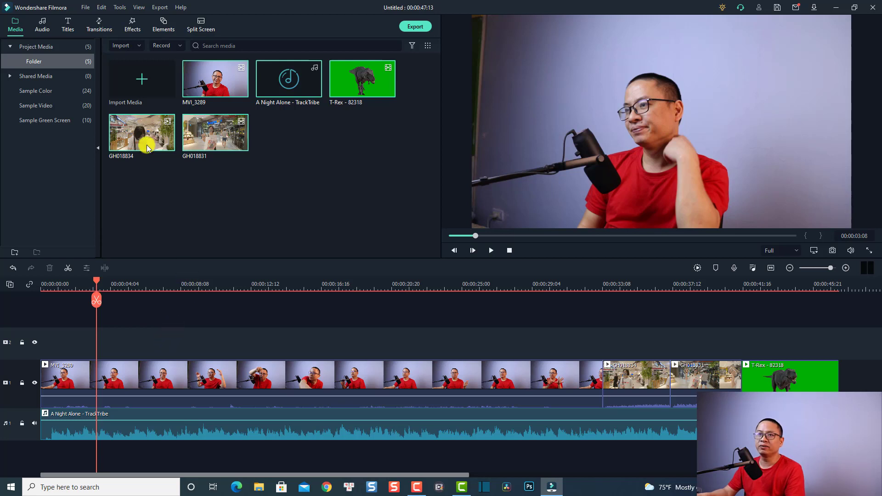
Place the Title 3 template from the Titles category on the empty track above the video, at about 3 seconds
click(68, 25)
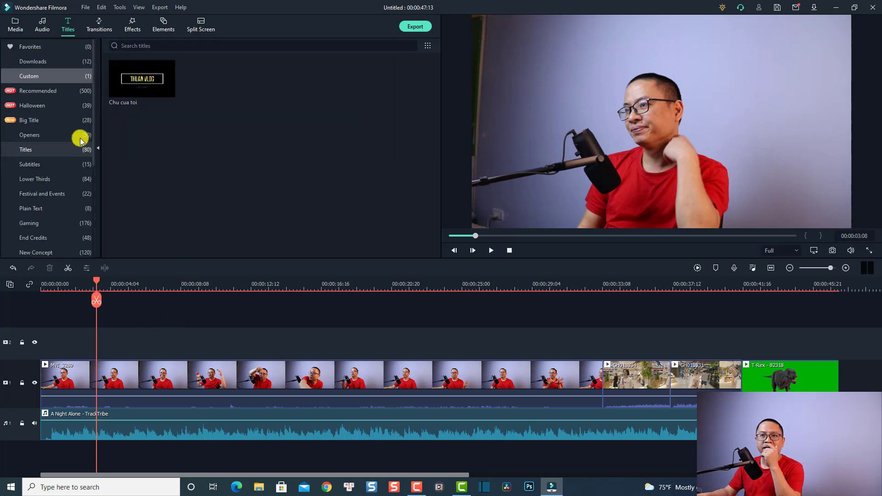
click(28, 153)
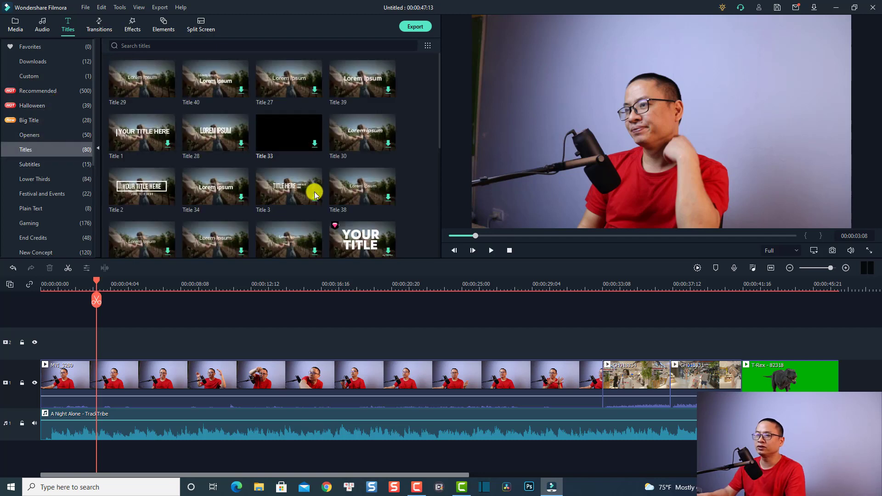
click(277, 202)
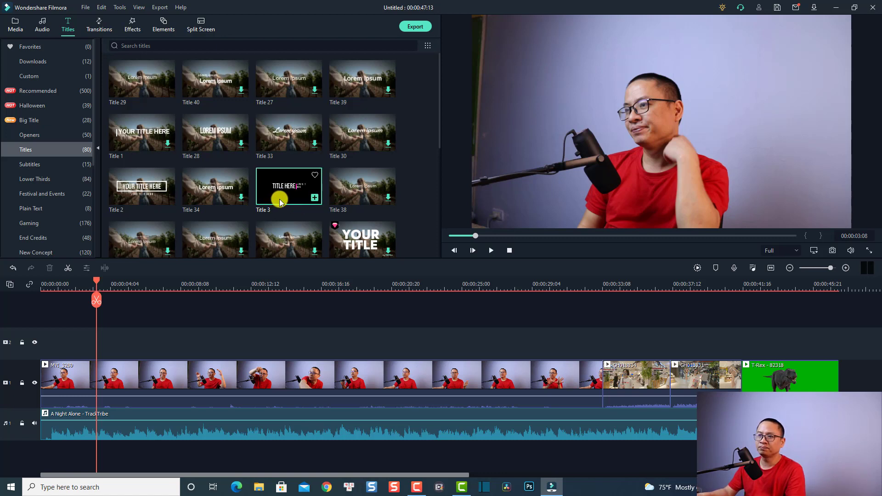
drag(279, 198, 96, 340)
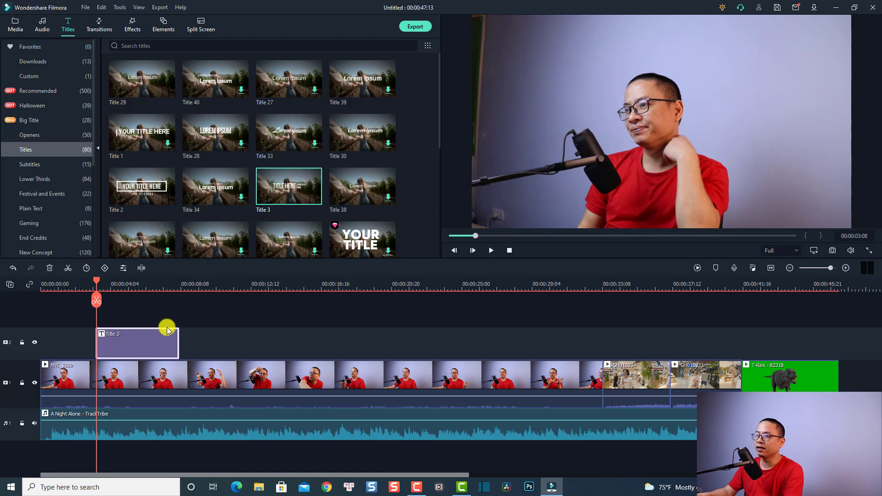
Preview the title at about 5 seconds and change its main text to "JKN Vlog"
click(132, 288)
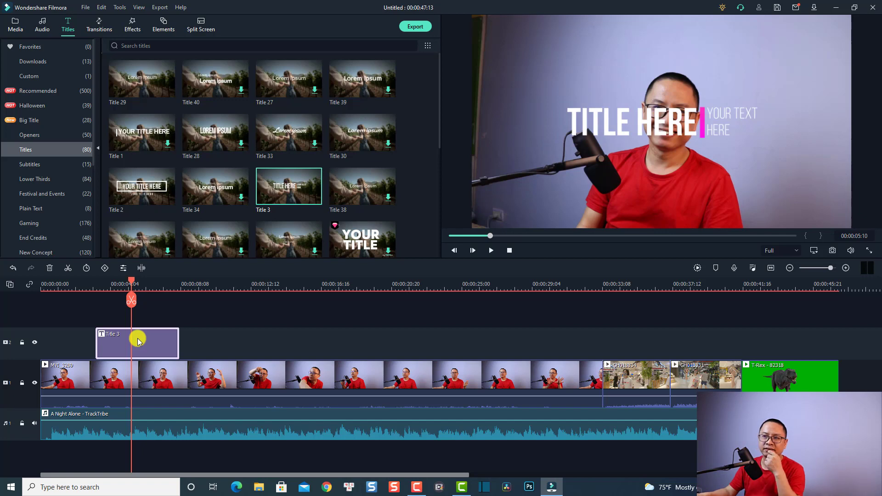
double_click(138, 340)
click(253, 94)
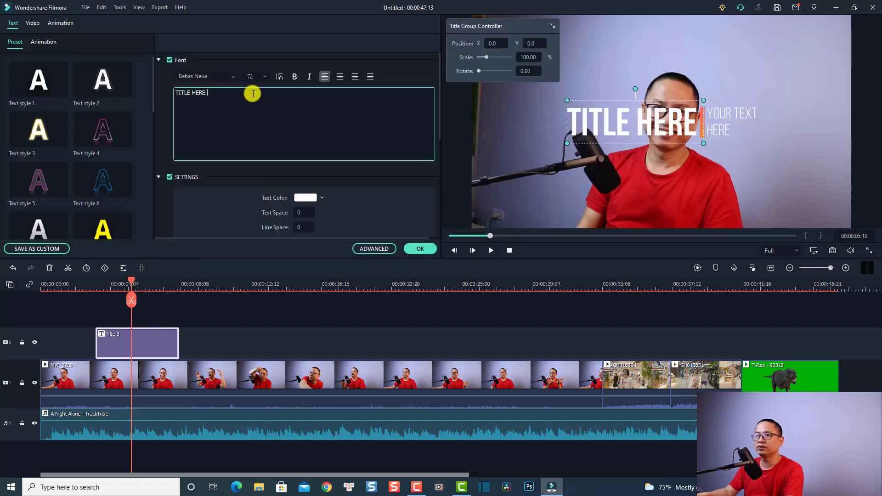
key(ctrl+a)
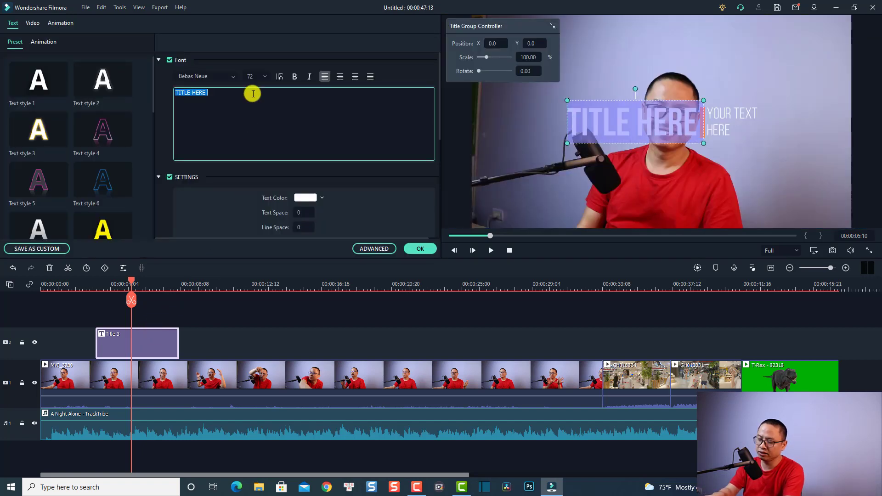
text(JKNC)
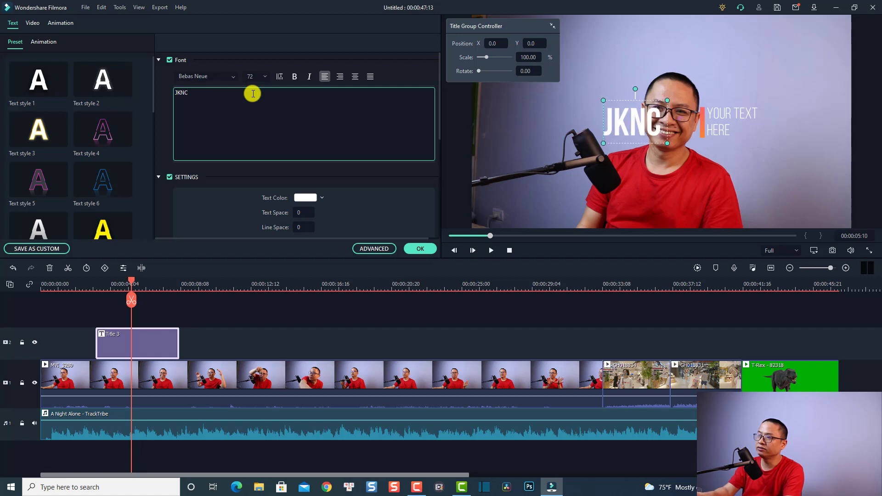
key(BackSpace)
text(Vlog)
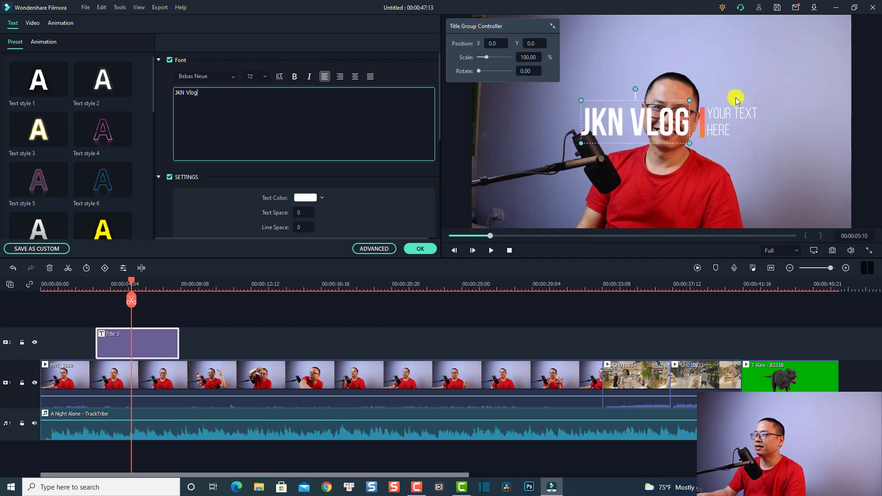
Change the title's smaller secondary text to "I Love You"
click(729, 113)
click(312, 123)
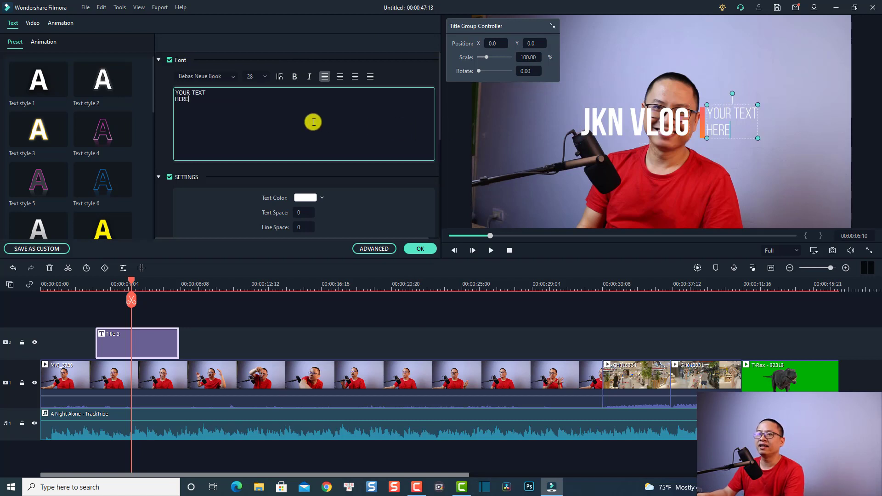
key(ctrl+a)
key(BackSpace)
text(I)
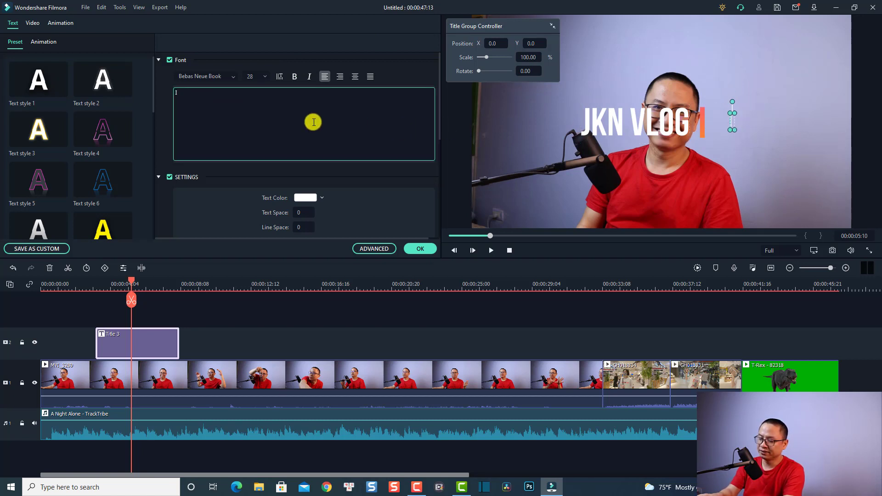
text( Love You)
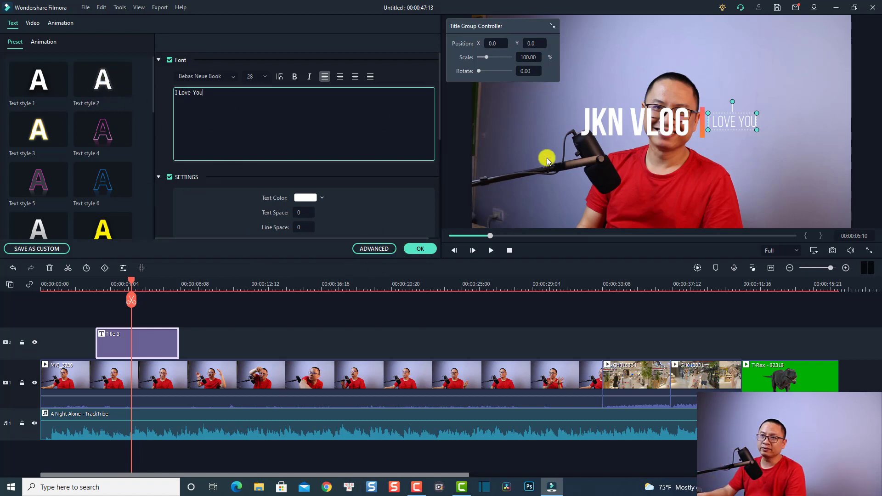
Save the edited title as a custom preset named "title 1"
mouse_move(86, 147)
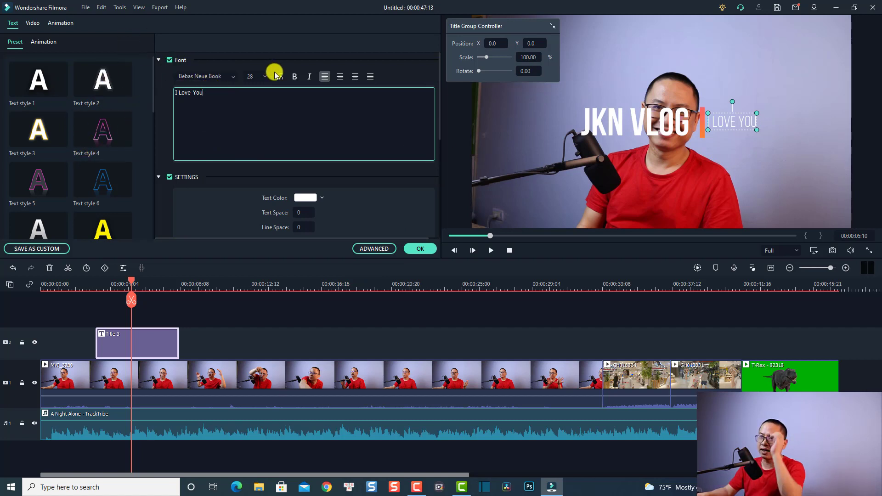
scroll(309, 197, down, 5)
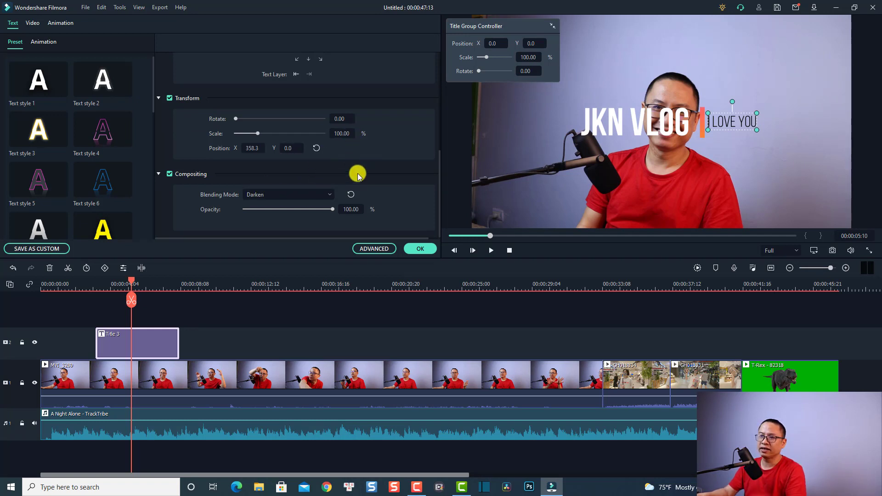
scroll(315, 192, up, 1)
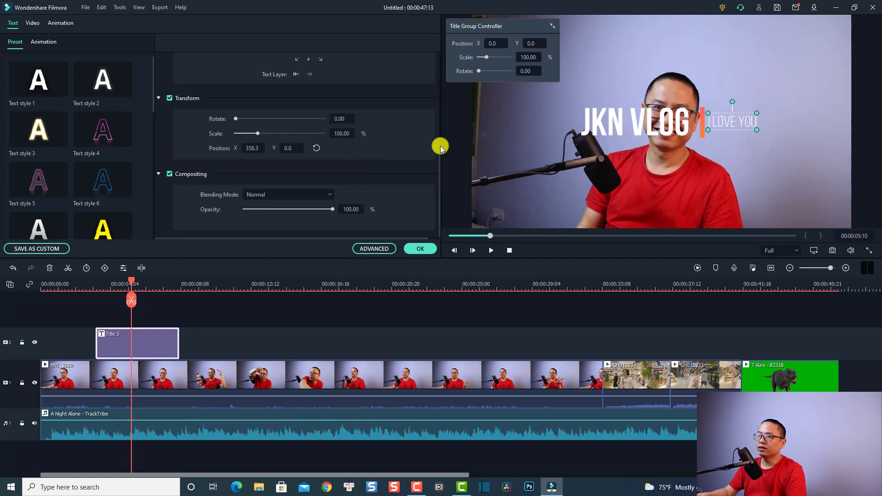
click(41, 250)
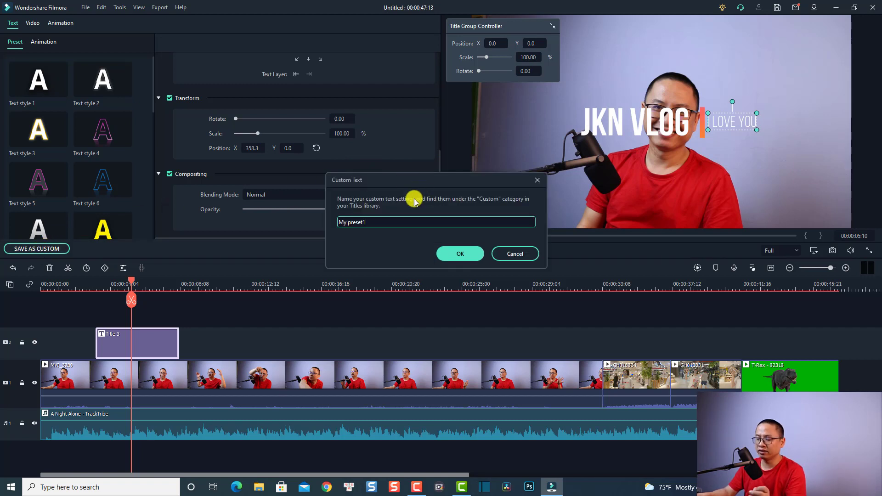
key(ctrl+a)
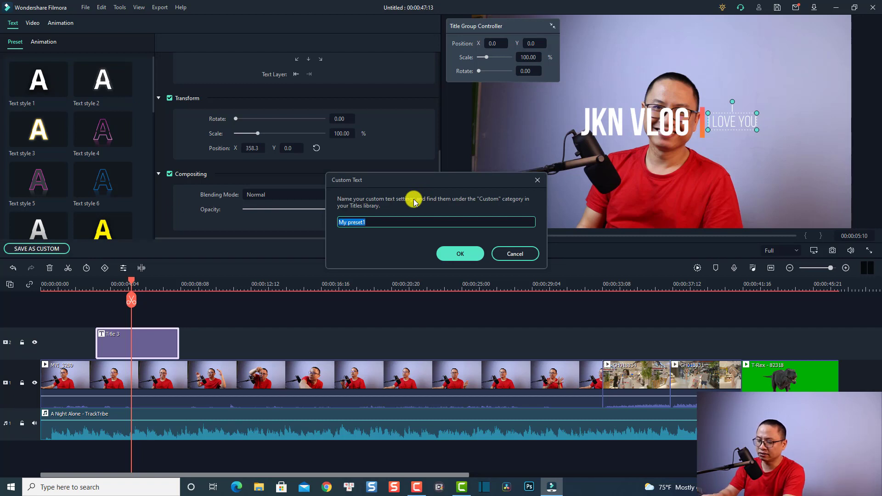
text(title 1)
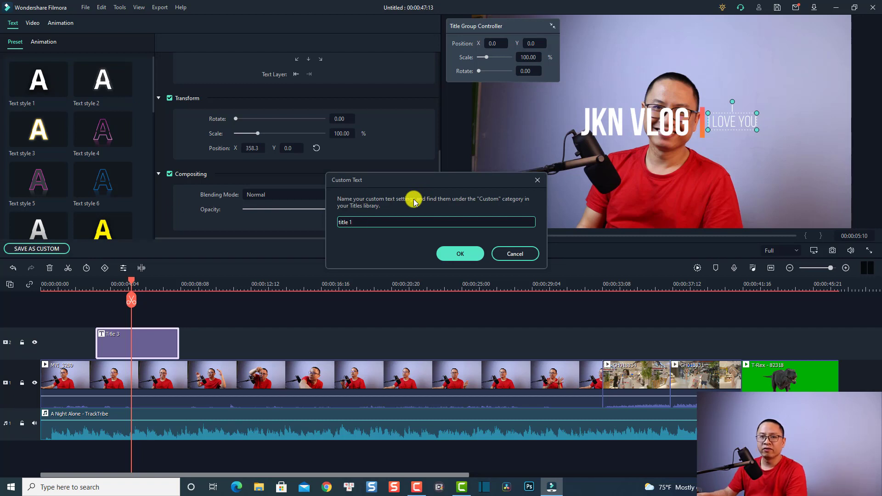
click(452, 255)
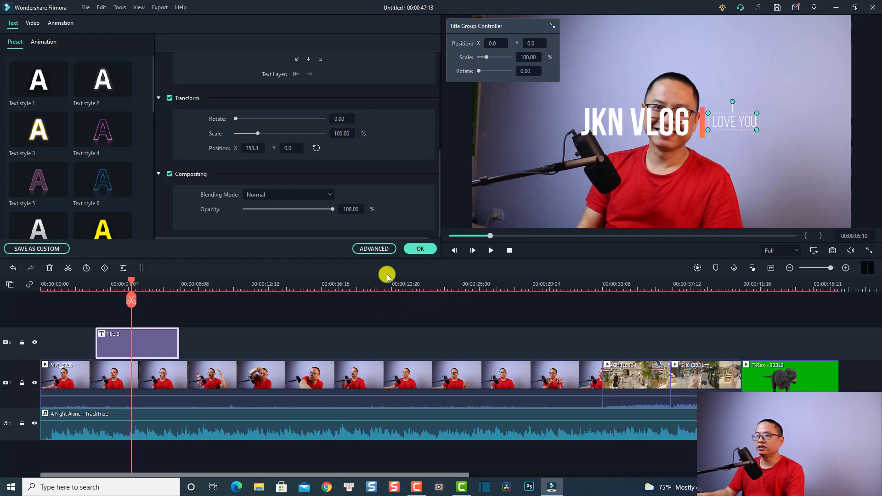
Inspect the title in the advanced text editor and remove the title from the timeline
click(371, 251)
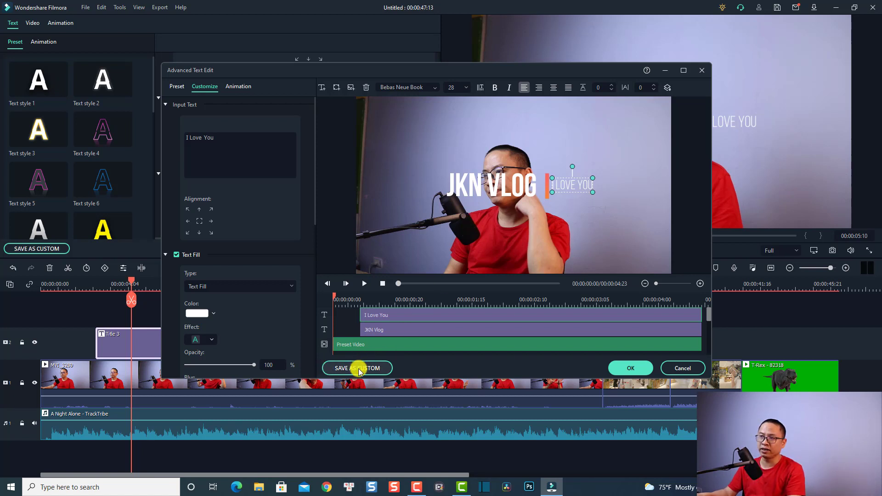
click(640, 368)
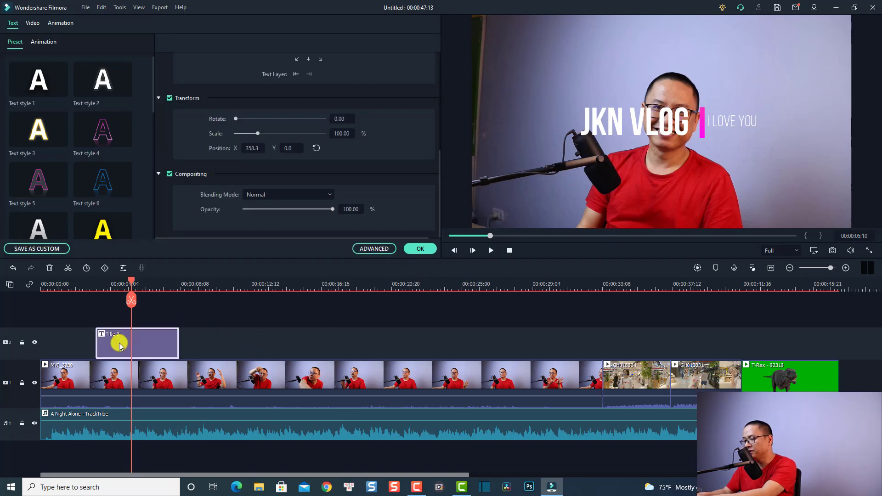
key(ctrl+z)
click(420, 249)
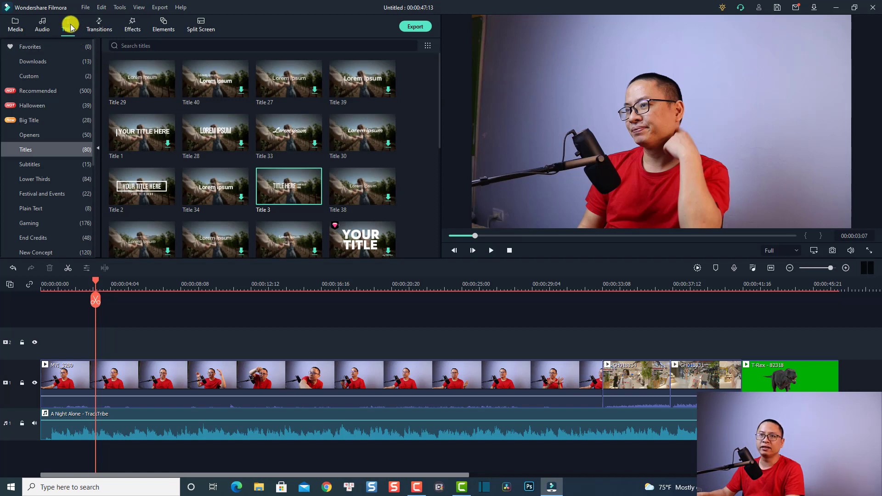
Place the custom title "title 1" on the track above the video at about 4 seconds and play it back
click(25, 78)
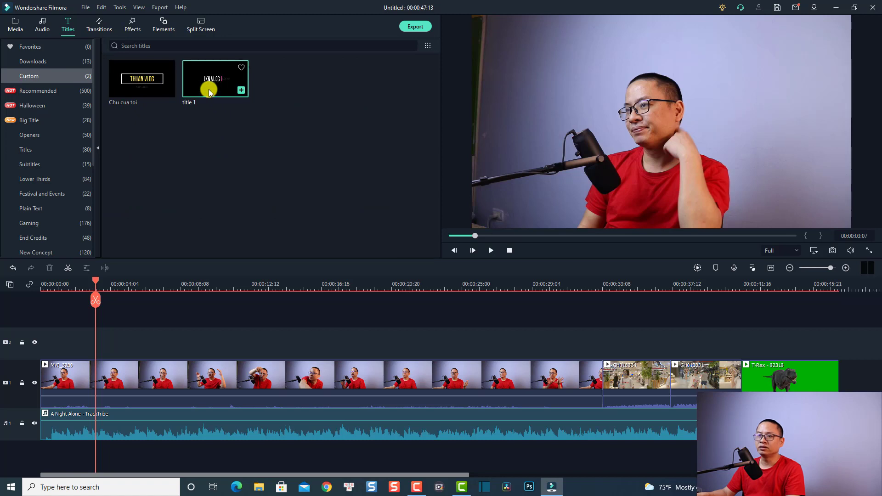
drag(209, 89, 113, 346)
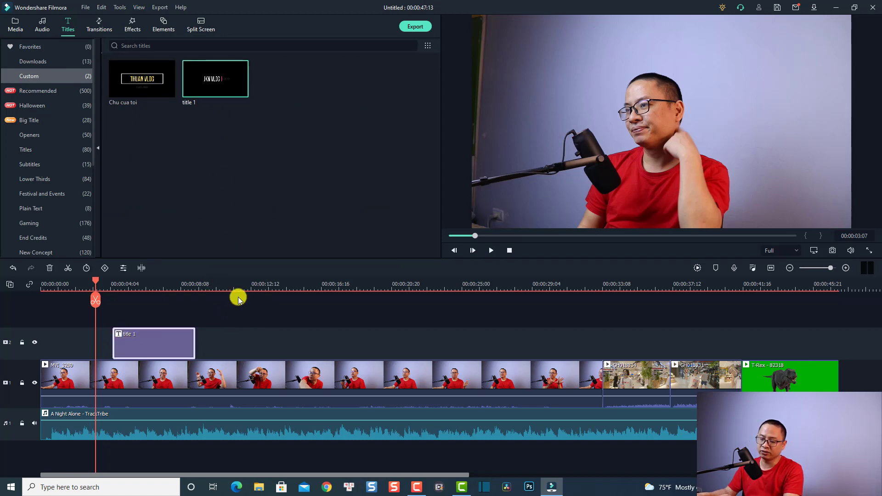
key(space)
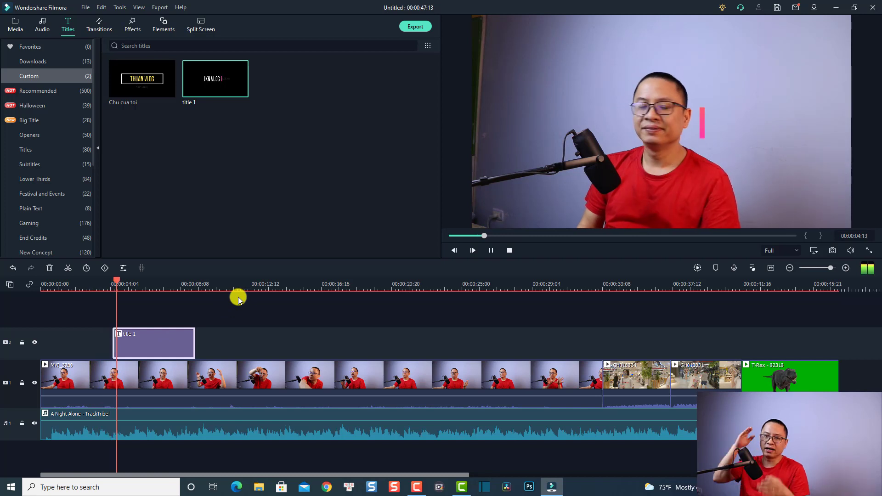
key(space)
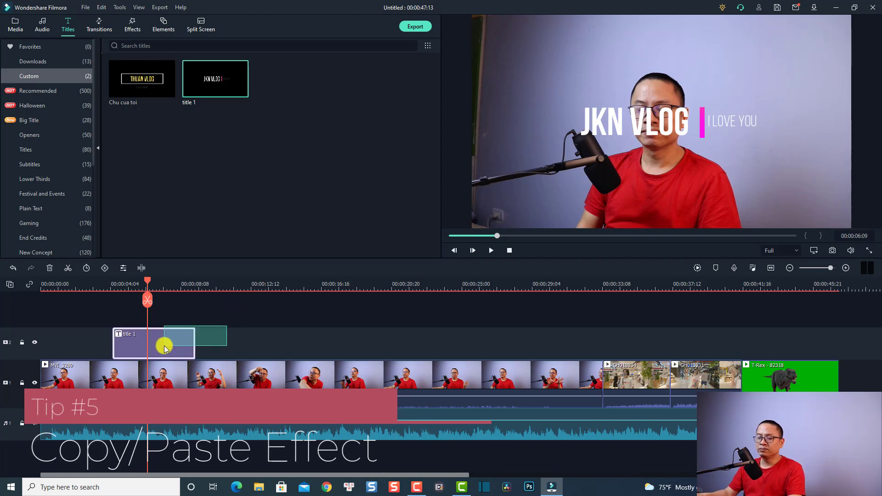
Delete the "title 1" title and the MVI_3289 clip from the timeline
key(Delete)
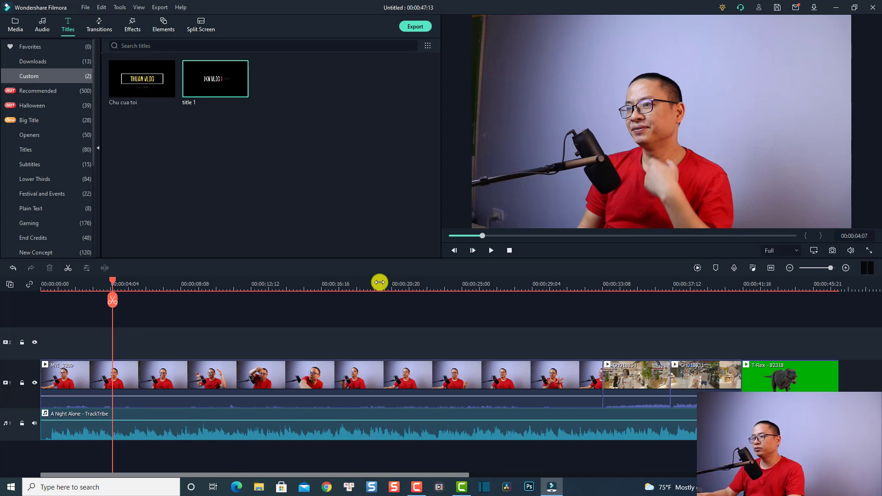
click(311, 286)
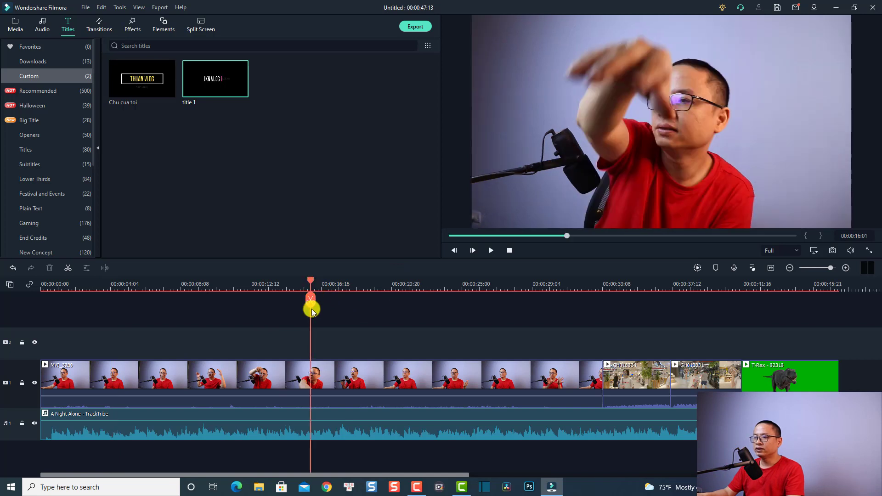
click(309, 369)
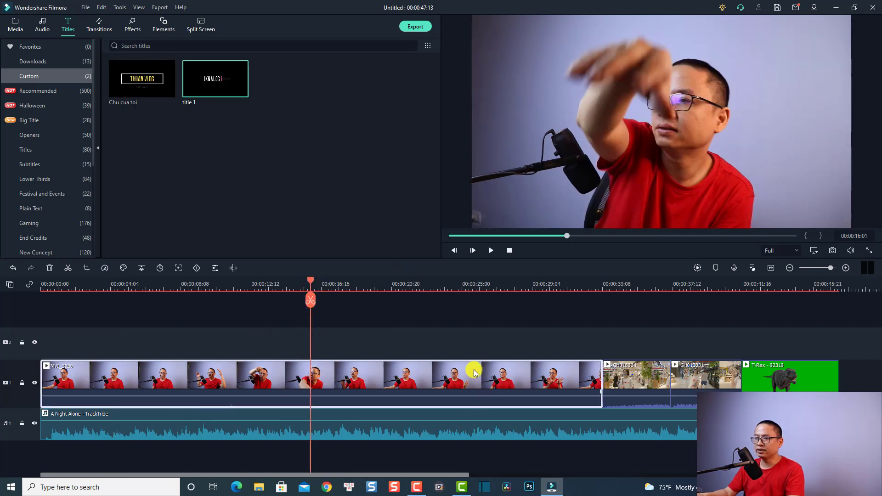
drag(460, 368, 346, 383)
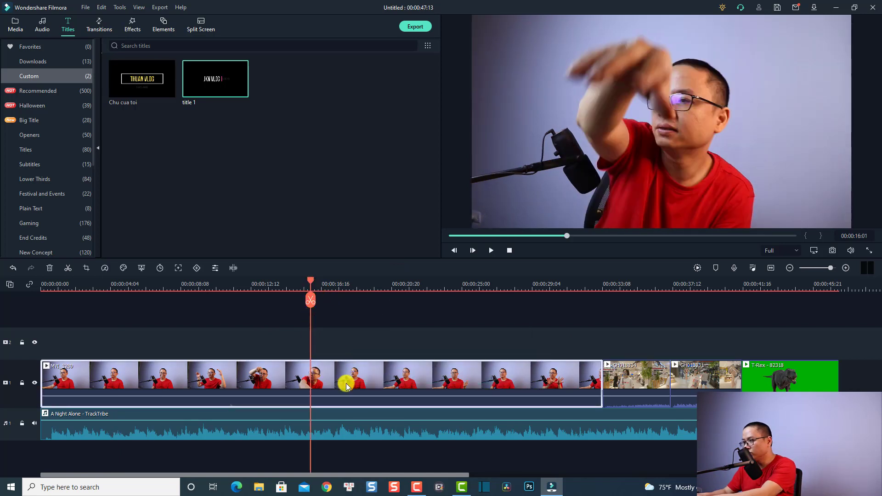
key(Delete)
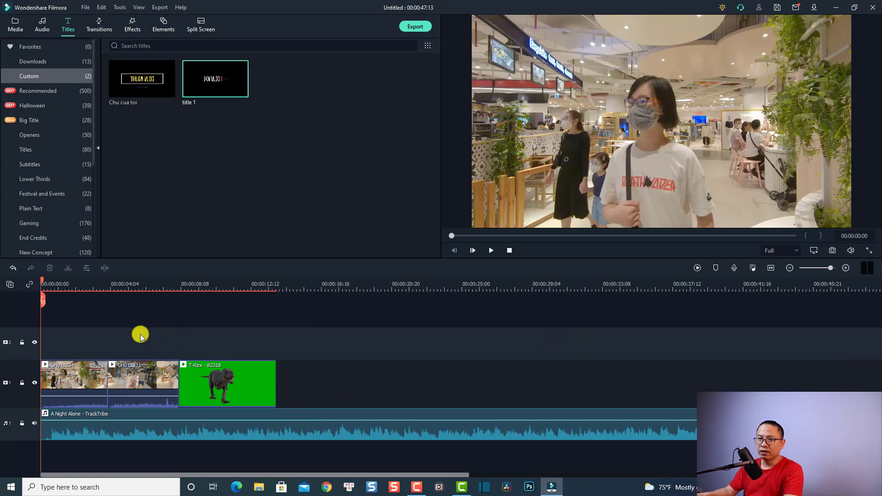
Set the first GH018834 clip's tone to contrast 64, saturation 25 and brightness 15
key(space)
click(95, 379)
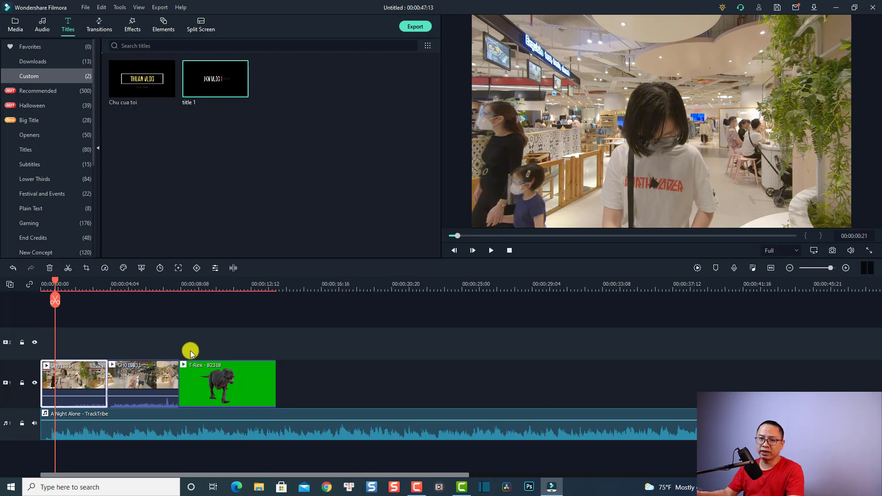
double_click(68, 373)
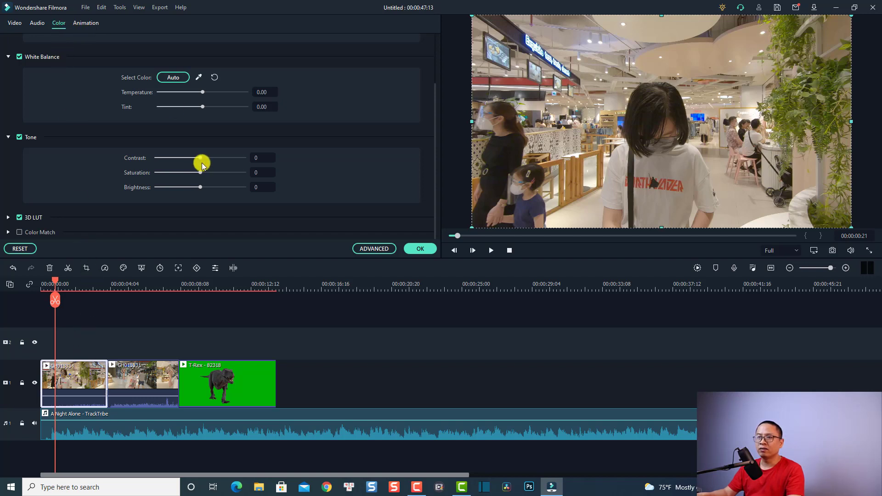
drag(202, 160, 227, 164)
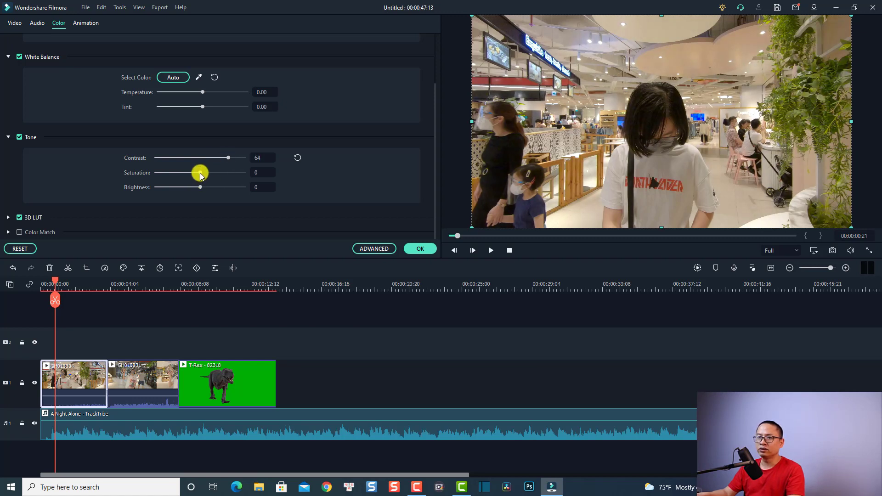
drag(200, 173, 209, 178)
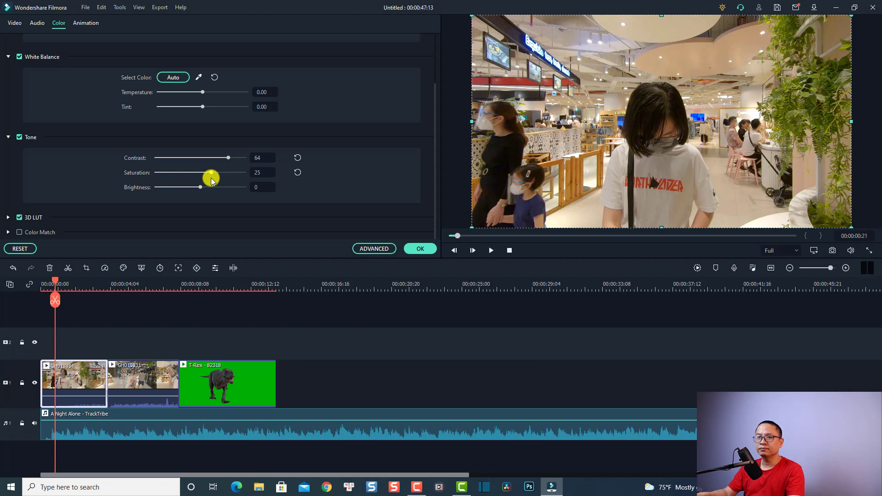
drag(202, 189, 208, 190)
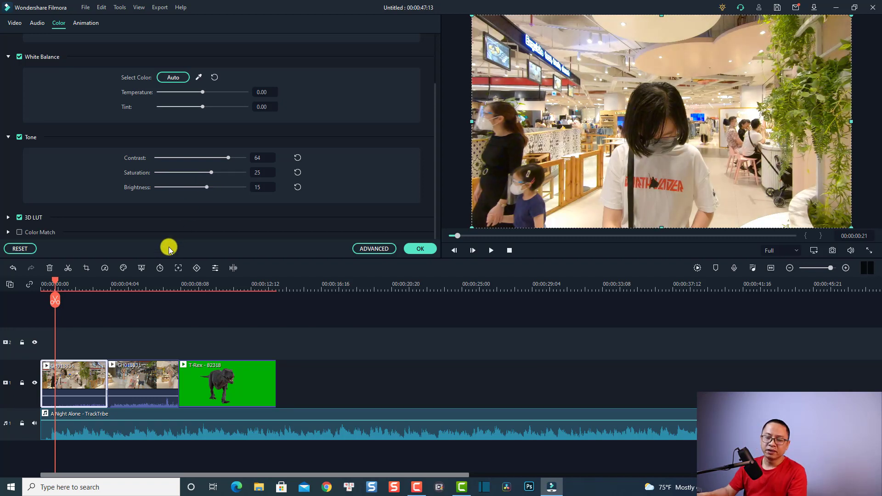
Copy the effects of the colour-adjusted first clip
right_click(75, 382)
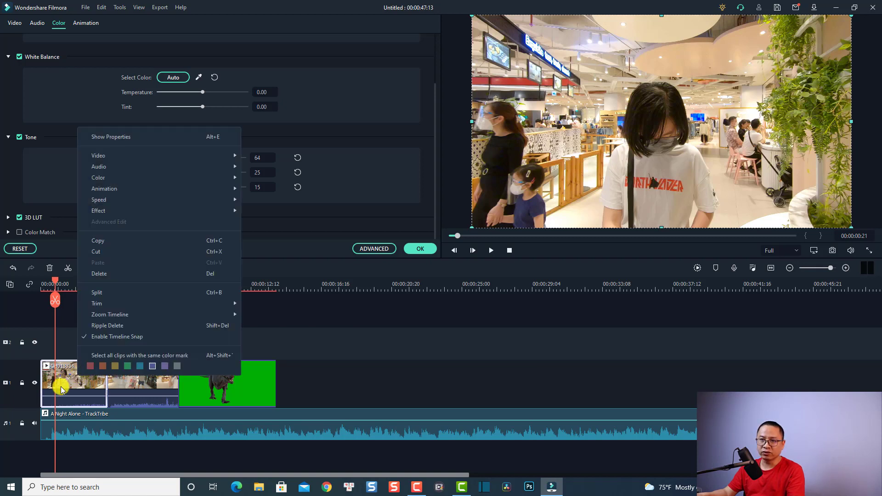
mouse_move(141, 215)
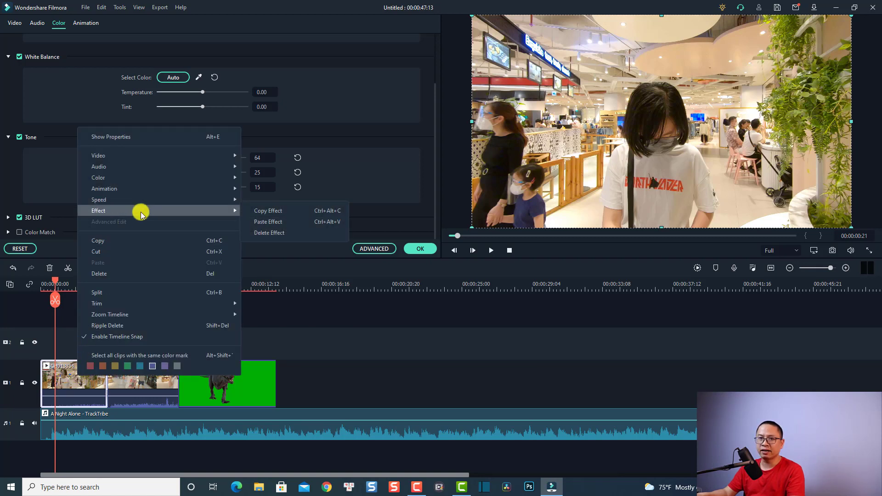
click(268, 212)
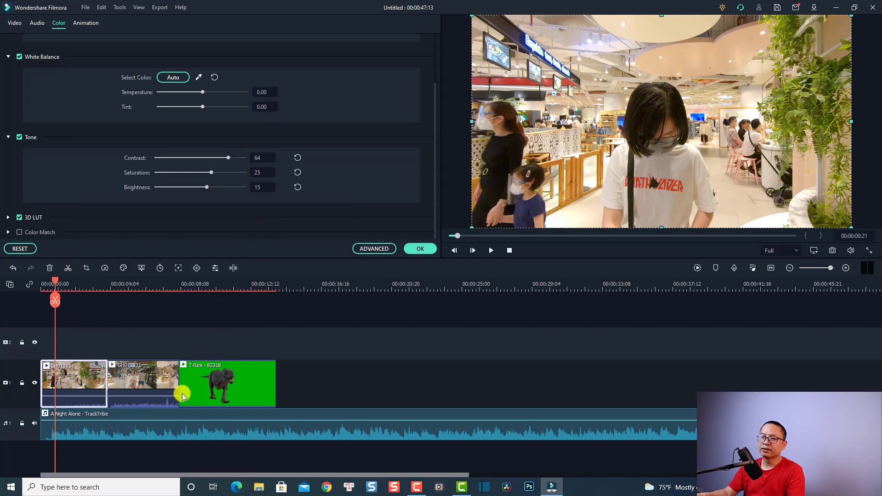
Split the second video clip at 00:00:05:10
click(131, 290)
click(137, 364)
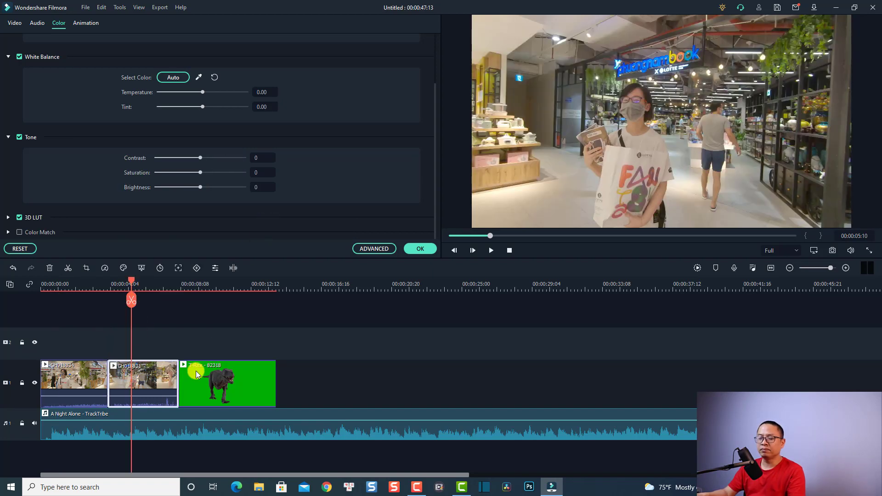
click(132, 300)
Paste the copied effects onto both pieces of the split second video clip
drag(169, 344, 118, 392)
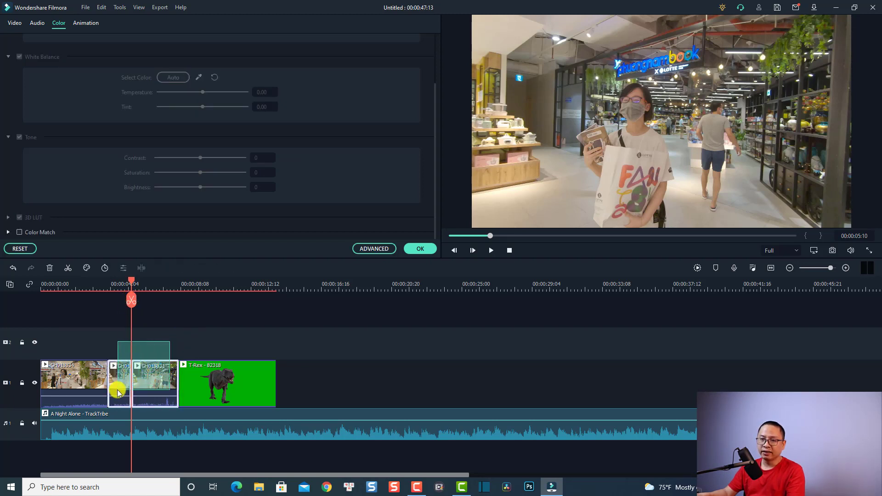
drag(118, 393, 118, 379)
right_click(118, 378)
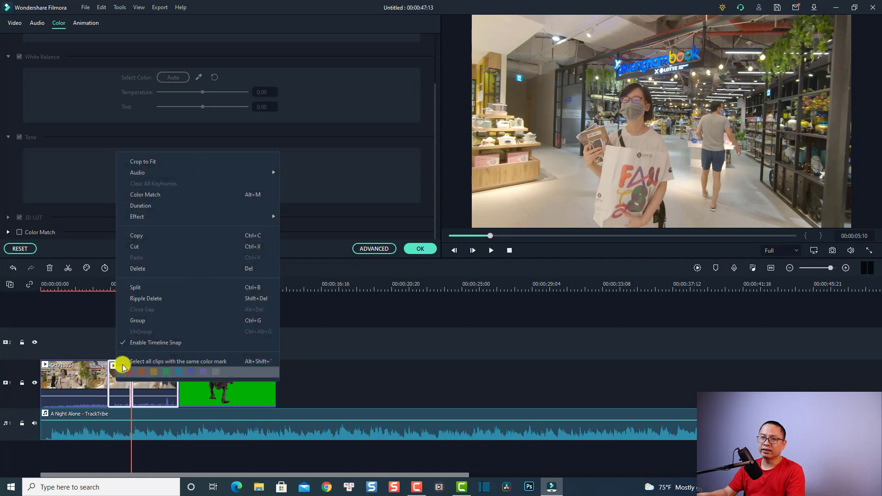
mouse_move(164, 217)
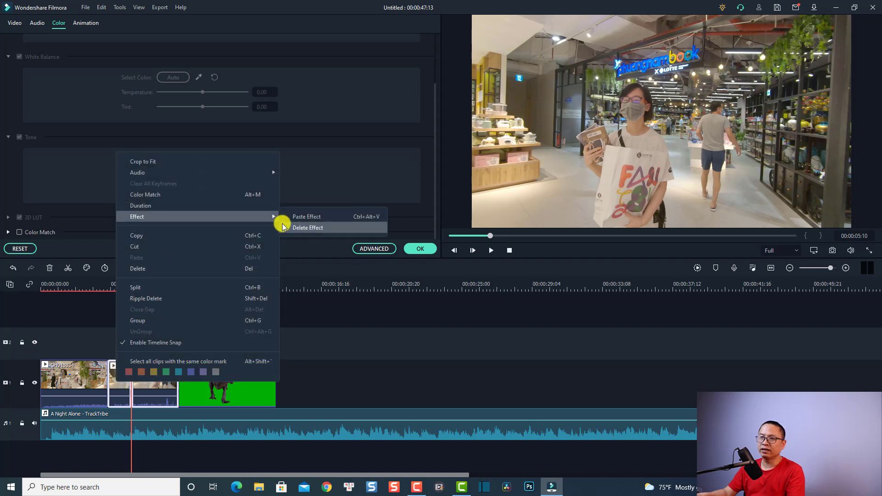
click(307, 217)
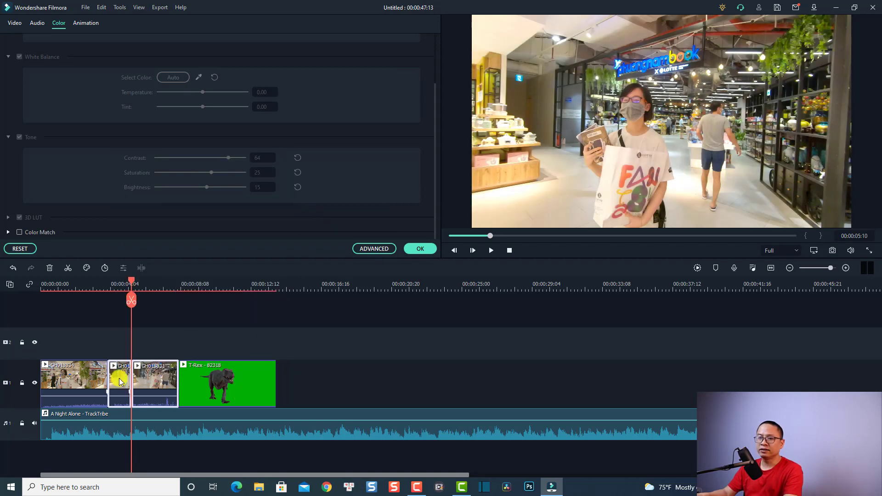
Check the tone settings and preview of both split pieces against the first clip
click(152, 289)
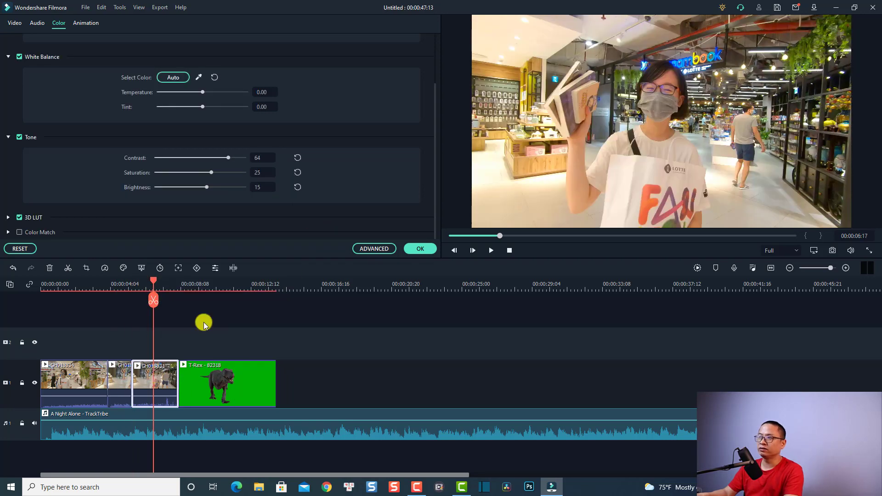
click(118, 290)
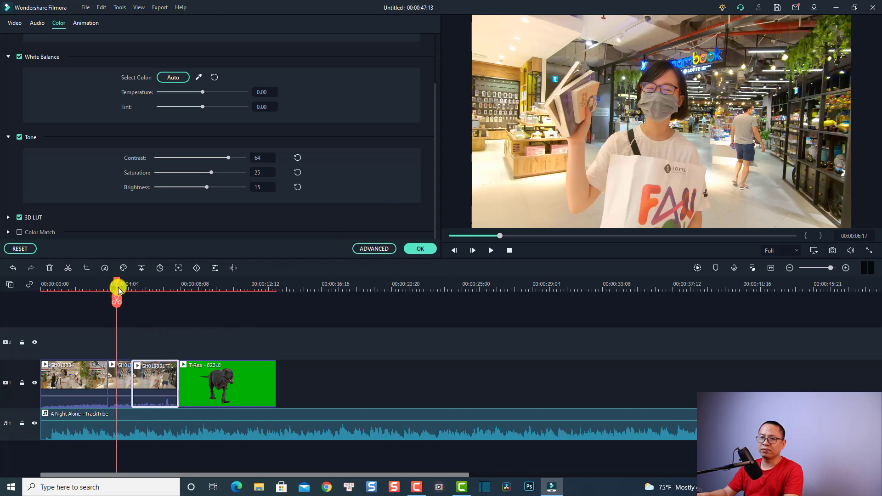
click(123, 375)
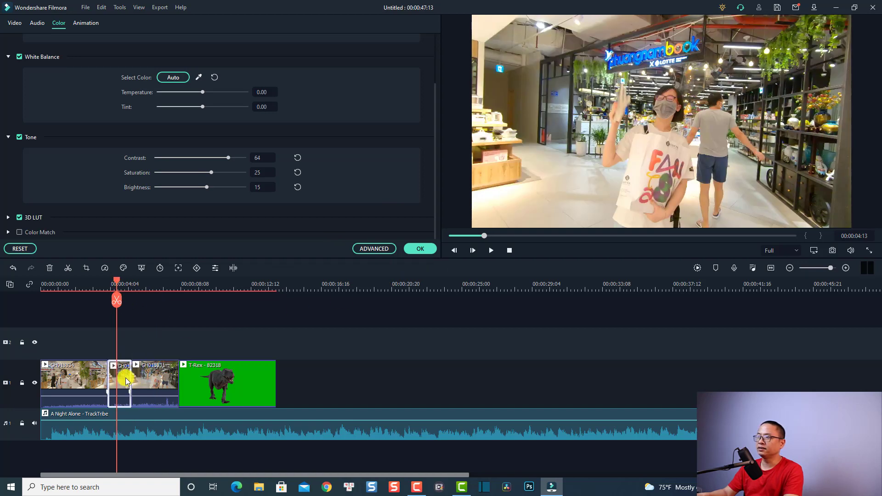
click(64, 290)
click(78, 376)
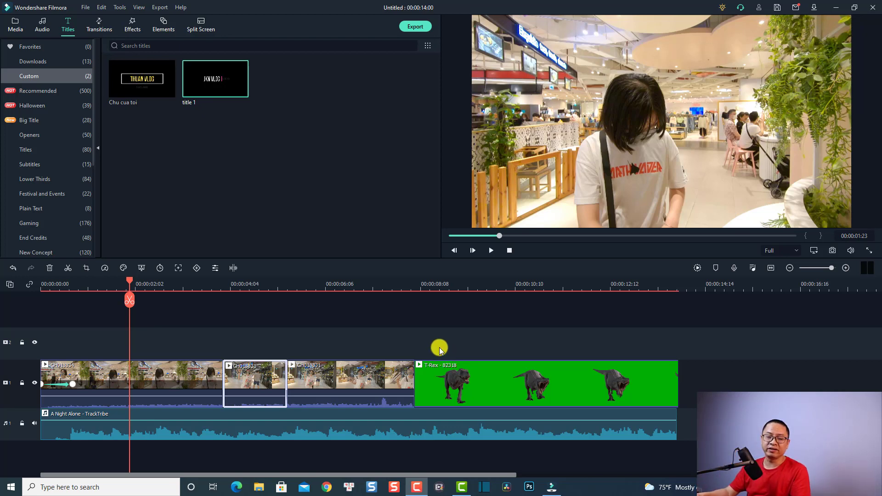
drag(473, 333, 158, 454)
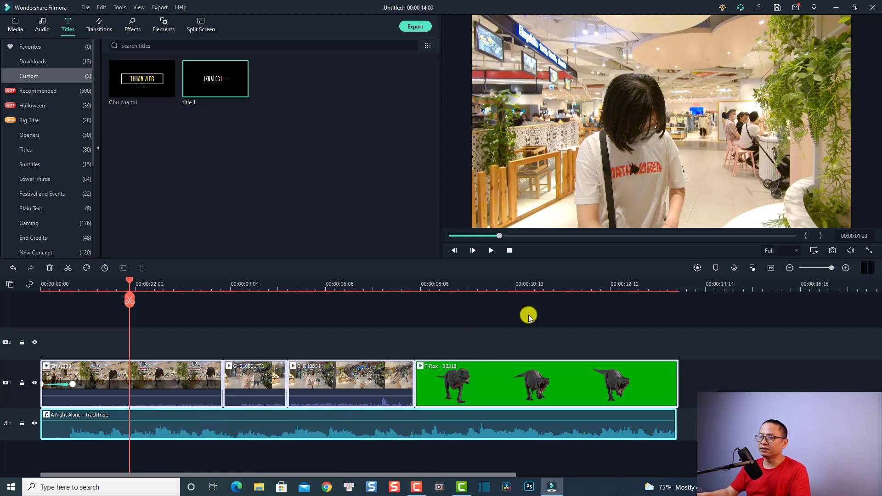
drag(363, 323, 193, 399)
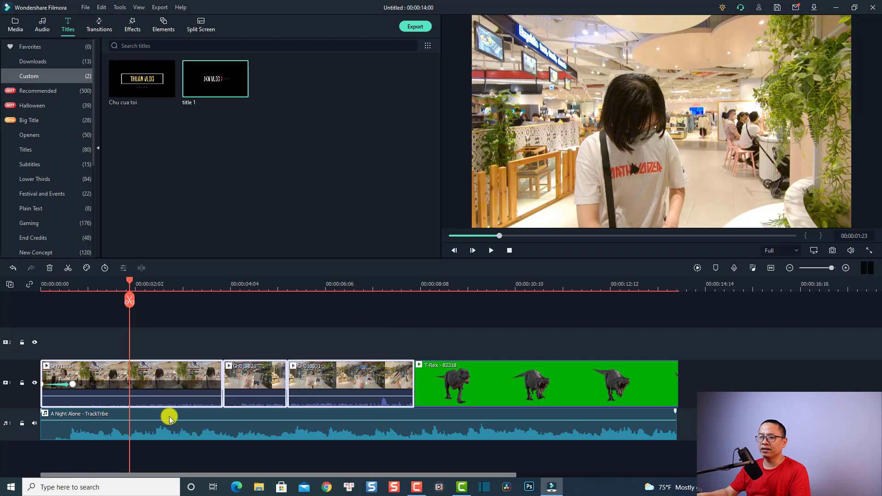
Add volume keyframes to the "A Night Alone - TrackTribe" music at 00:00:02:09 and 00:00:02:22
click(176, 431)
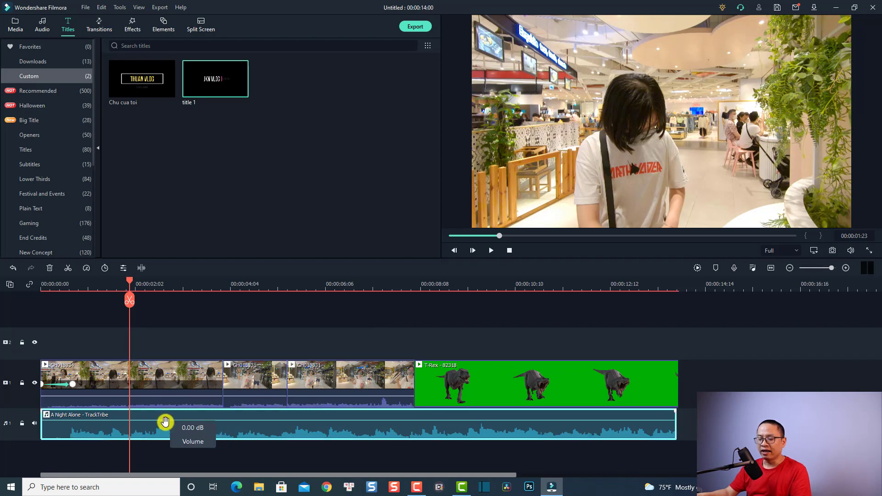
mouse_move(135, 298)
mouse_down()
mouse_move(130, 281)
mouse_move(148, 287)
mouse_up()
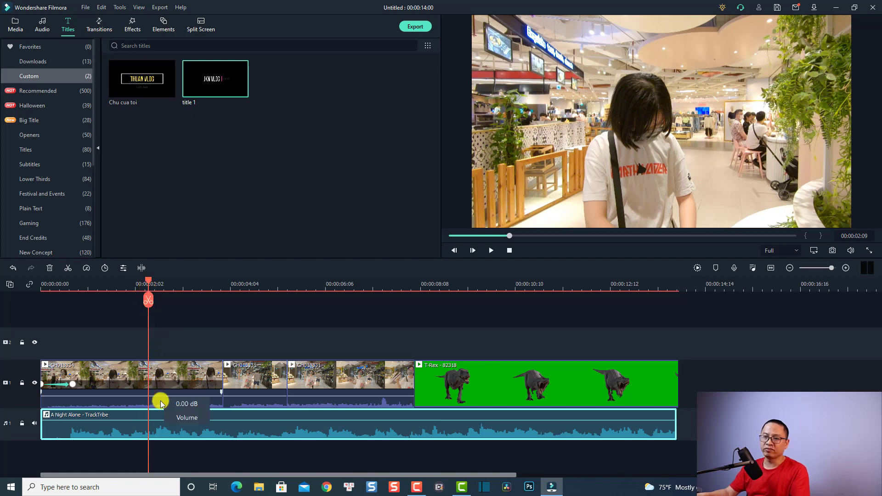
double_click(164, 426)
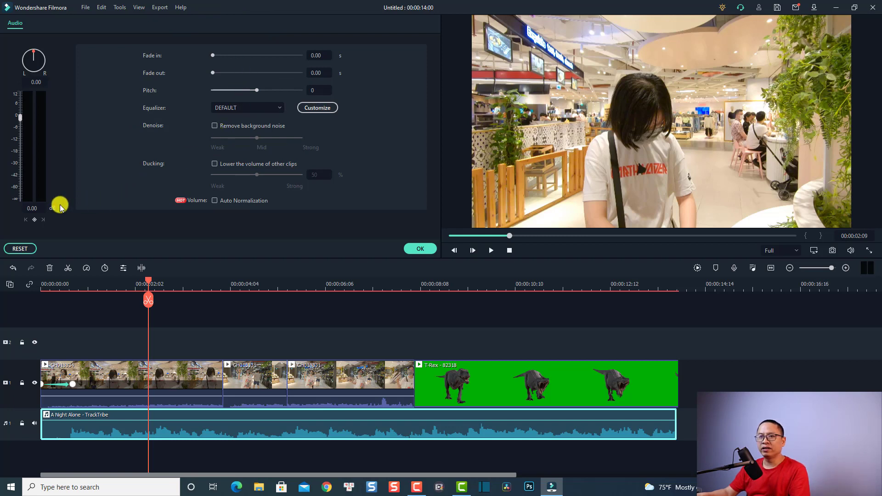
click(34, 221)
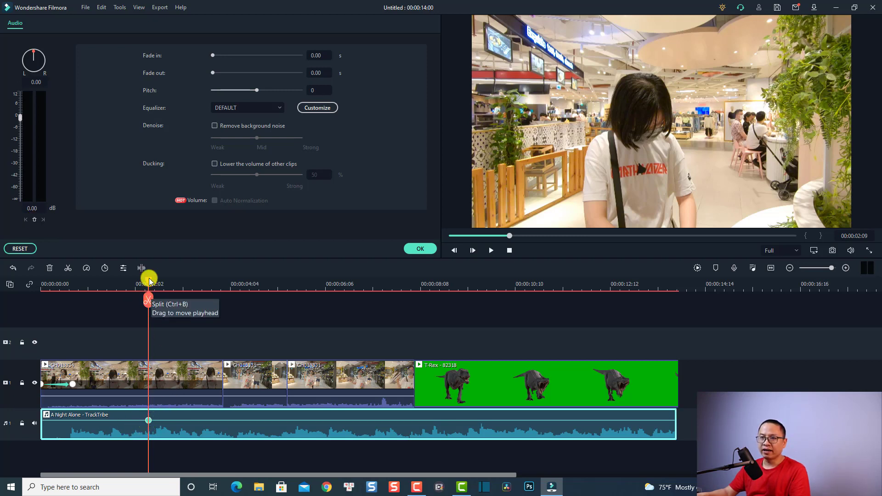
drag(147, 281, 172, 282)
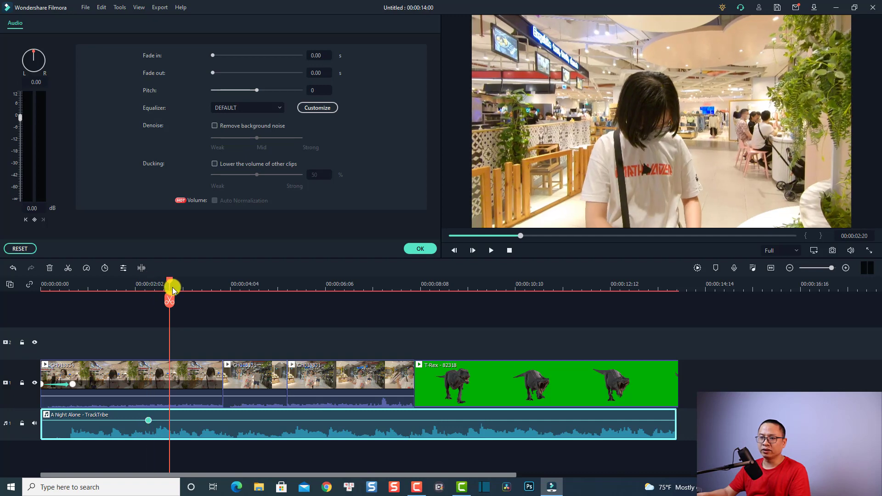
click(33, 223)
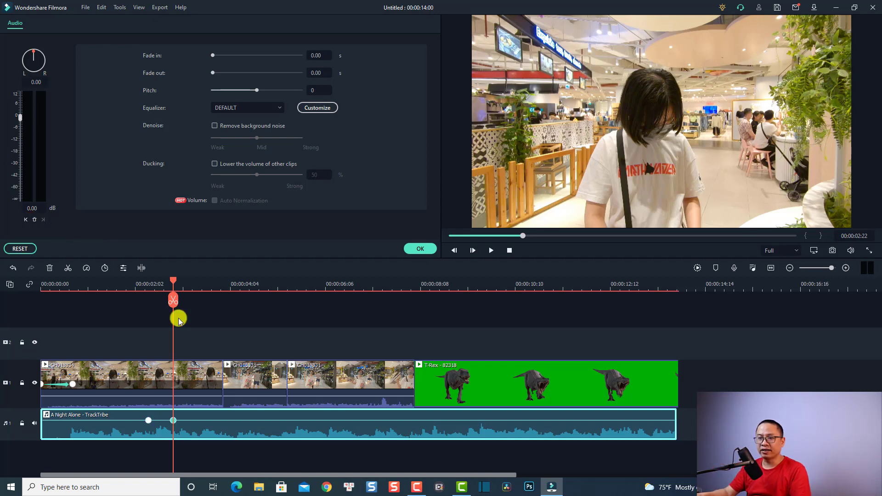
Add two more volume keyframes to the music at 00:00:05:16 and 00:00:06:07
drag(175, 285, 298, 299)
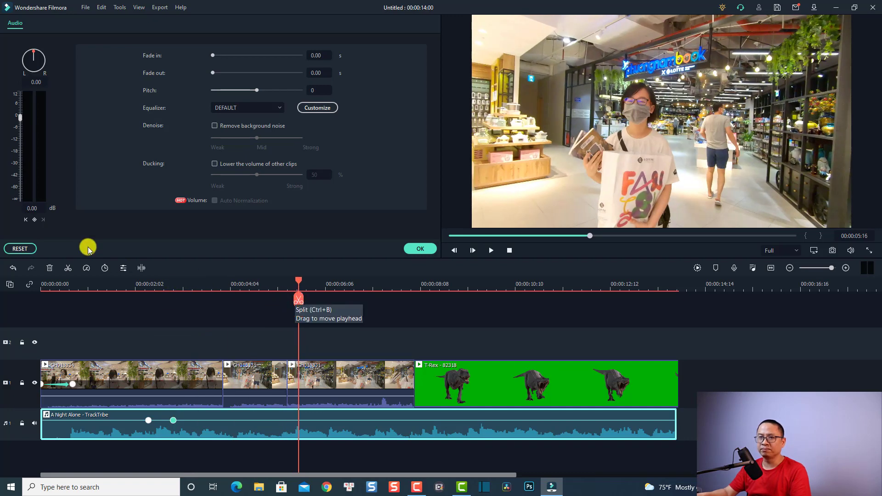
click(34, 219)
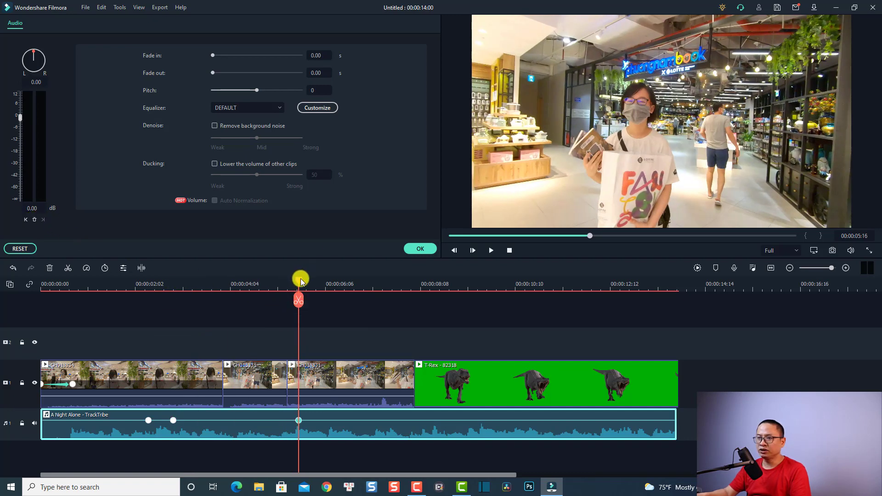
drag(302, 277, 327, 278)
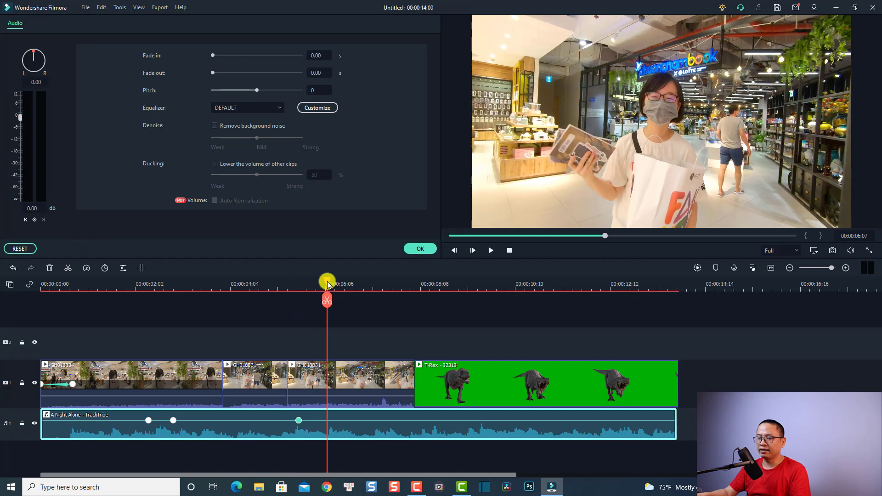
click(34, 219)
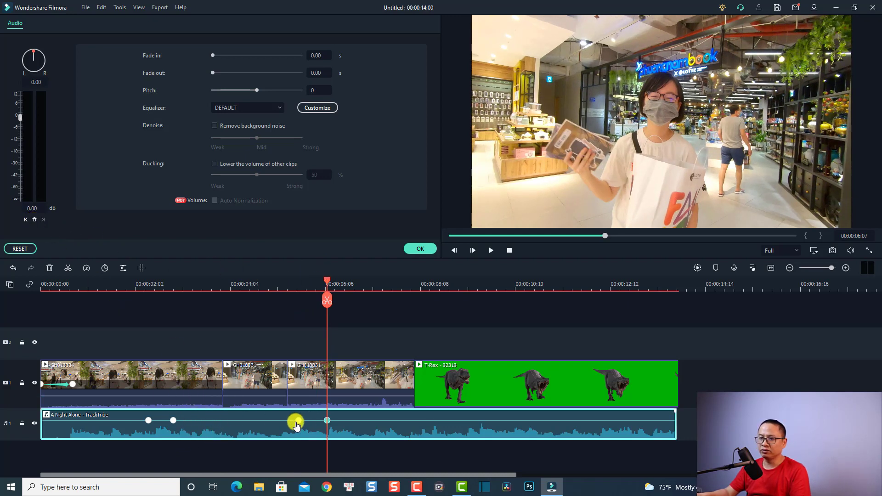
Lower the music's third volume keyframe to about -37.07 dB and the second to about -33.21 dB, and play back the timeline
drag(296, 422, 296, 433)
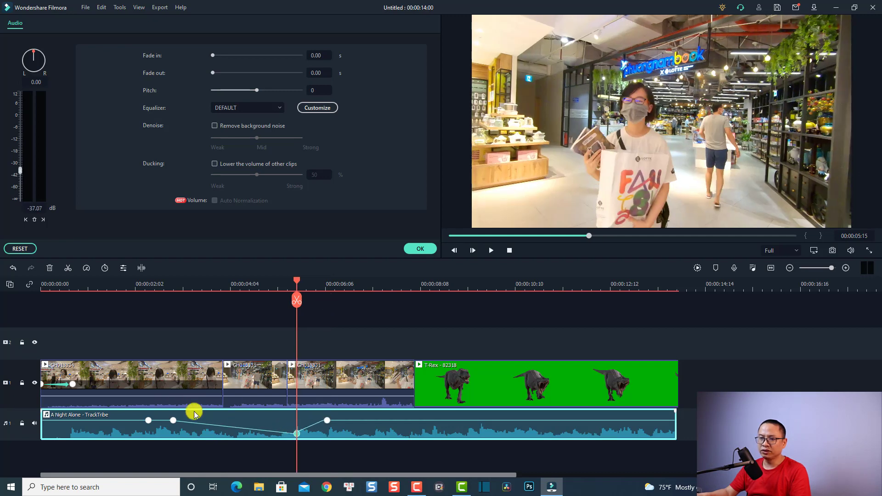
click(172, 421)
drag(172, 427, 171, 432)
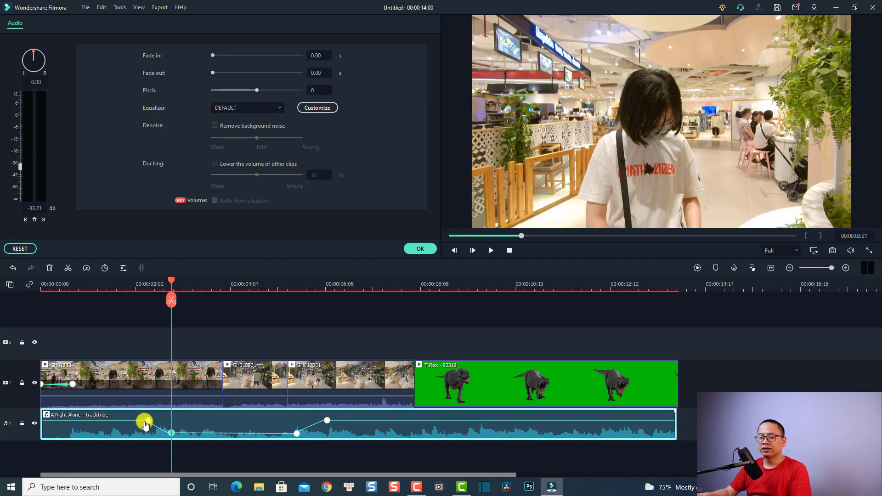
click(174, 365)
key(space)
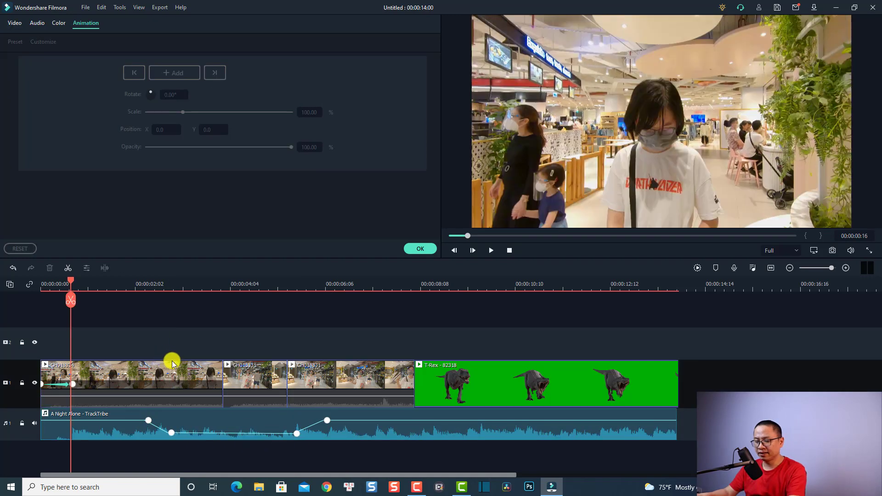